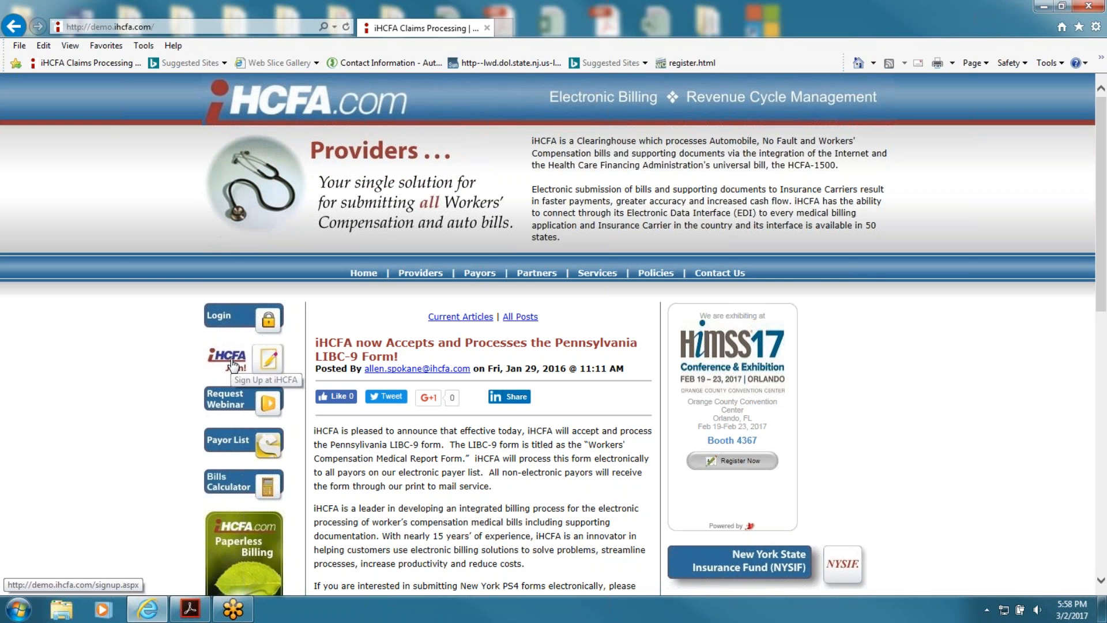
# Step: Open the Sign Up page and scroll through the blank organization registration form
pyautogui.click(233, 364)
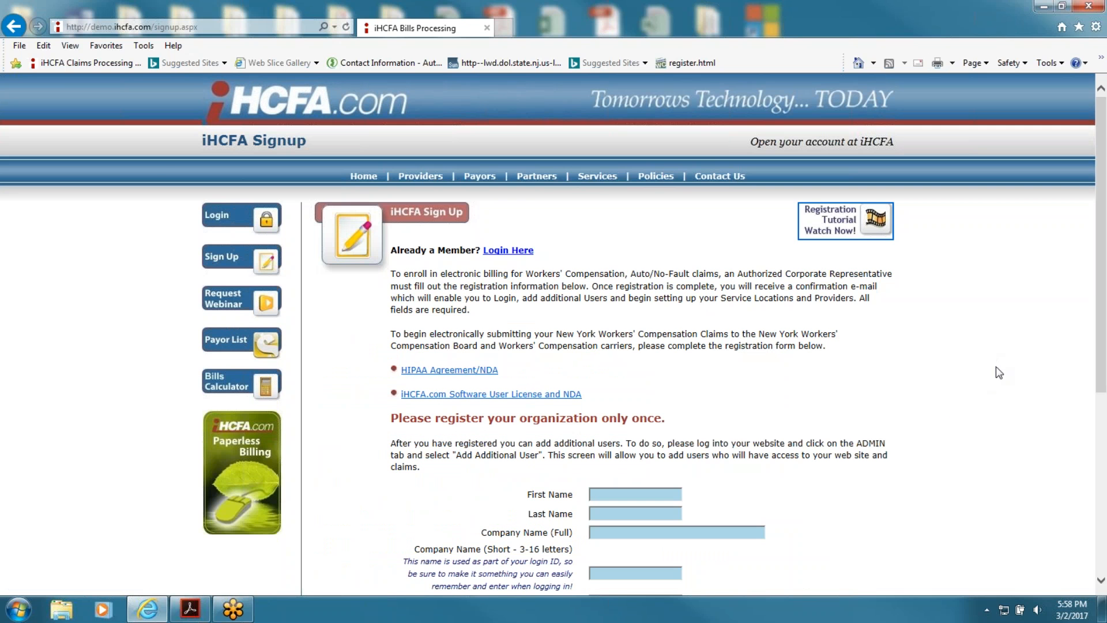
pyautogui.scroll(-3, 995, 372)
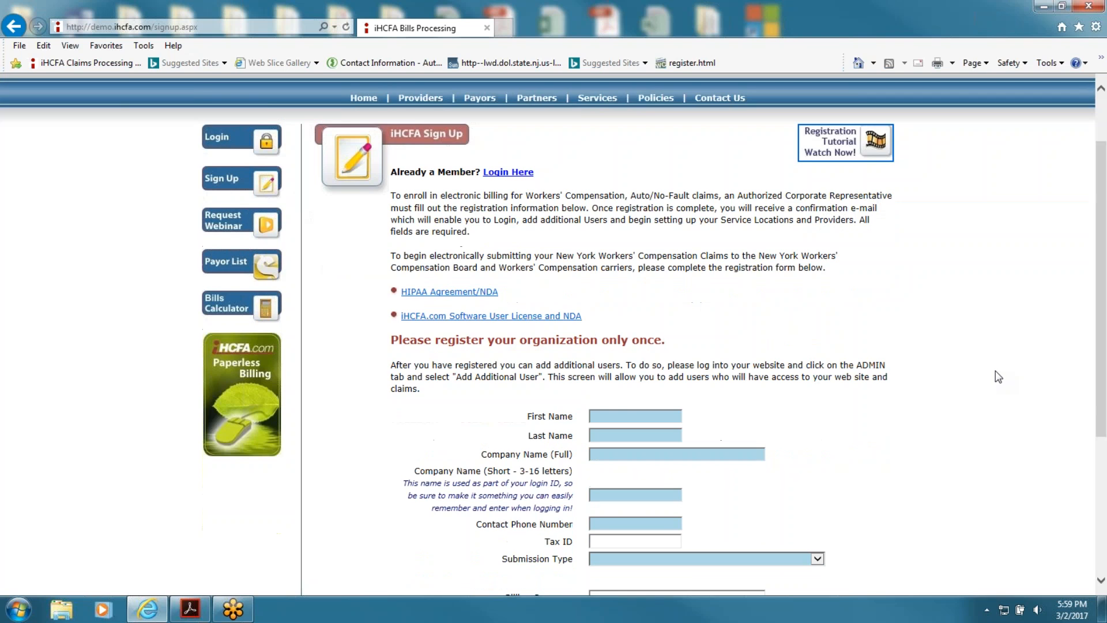
pyautogui.scroll(-5, 995, 371)
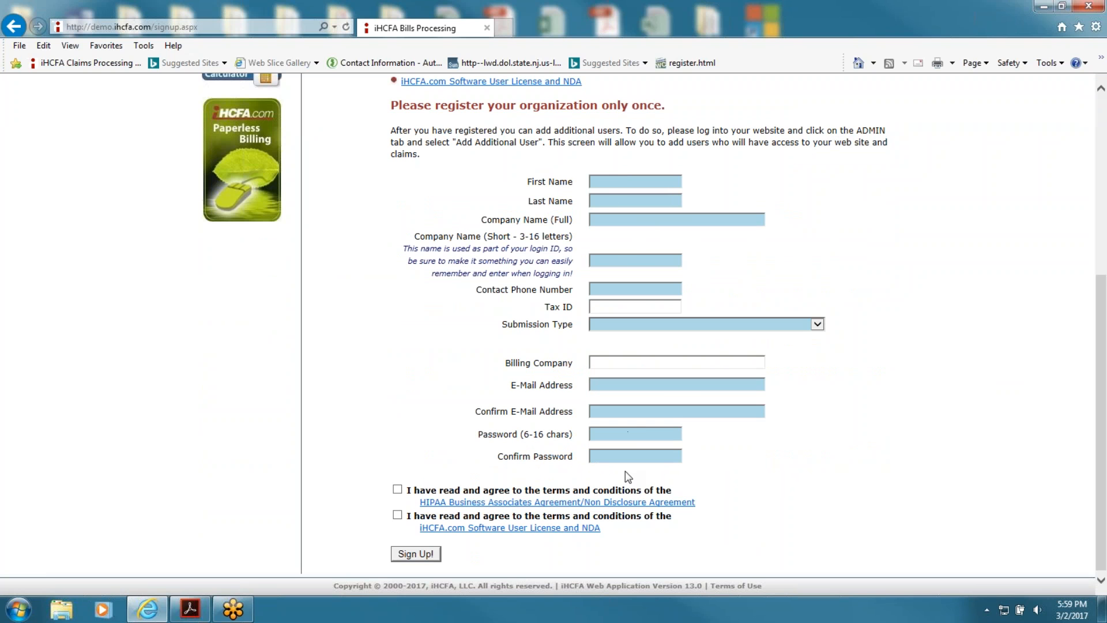
# Step: Check the Submission Type choices without picking one, and view the Software User License and NDA
pyautogui.click(818, 326)
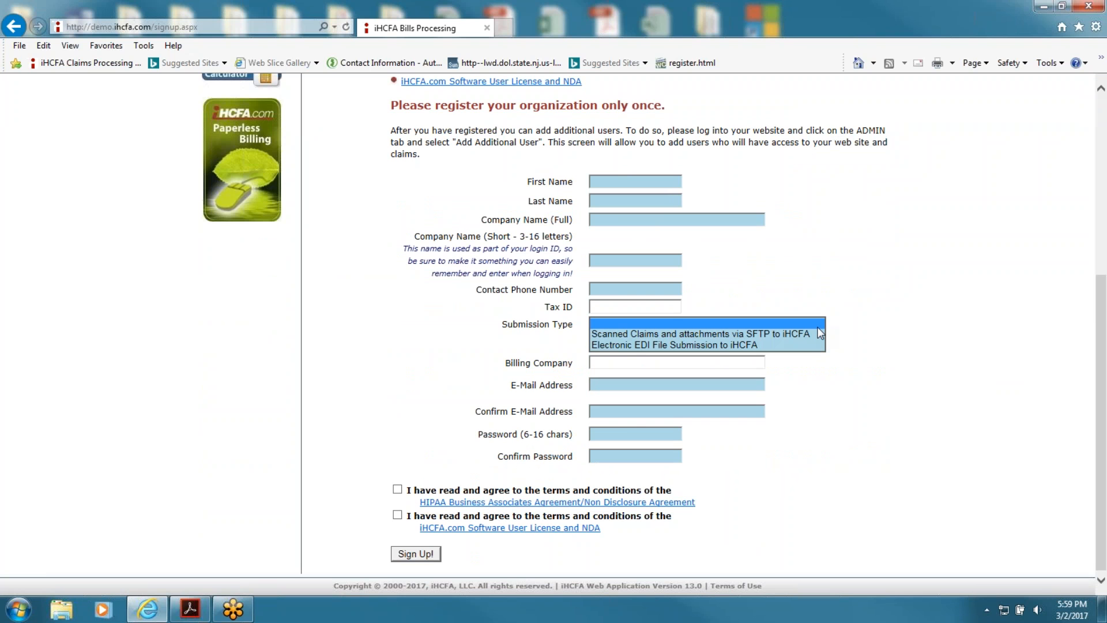
pyautogui.click(882, 338)
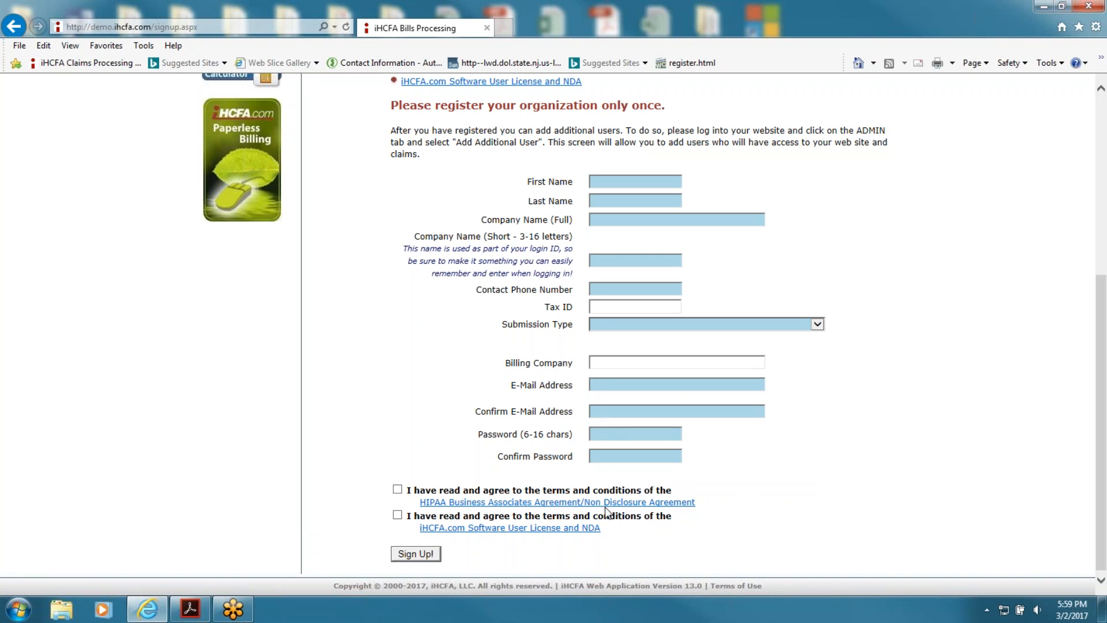
pyautogui.click(555, 528)
pyautogui.scroll(5, 719, 455)
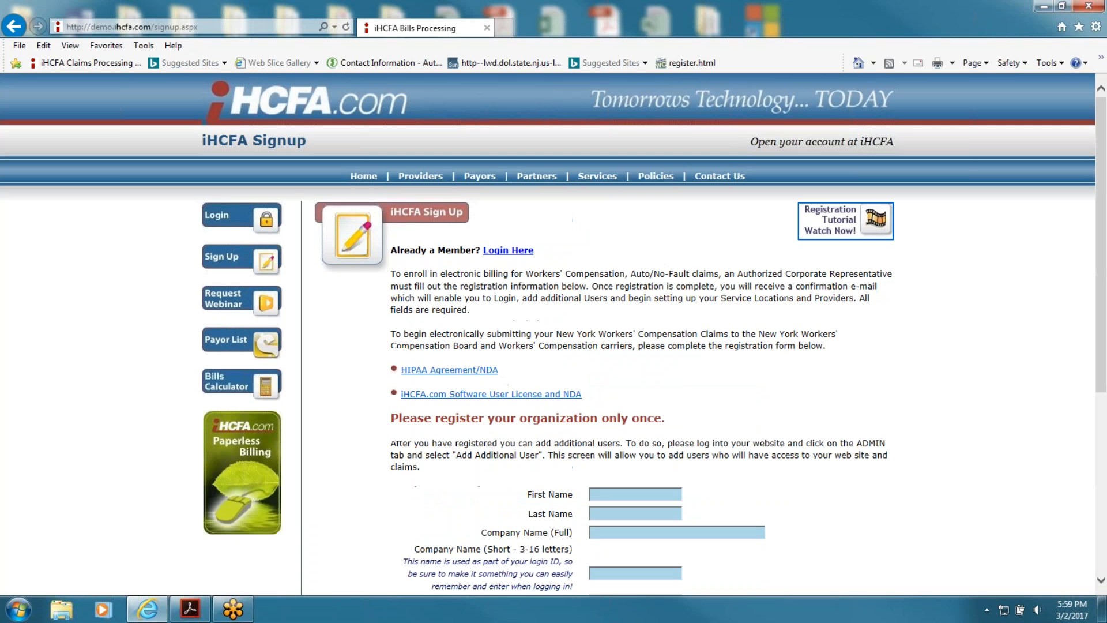
# Step: Log in to the demo account using the saved username and password suggestion
pyautogui.click(245, 230)
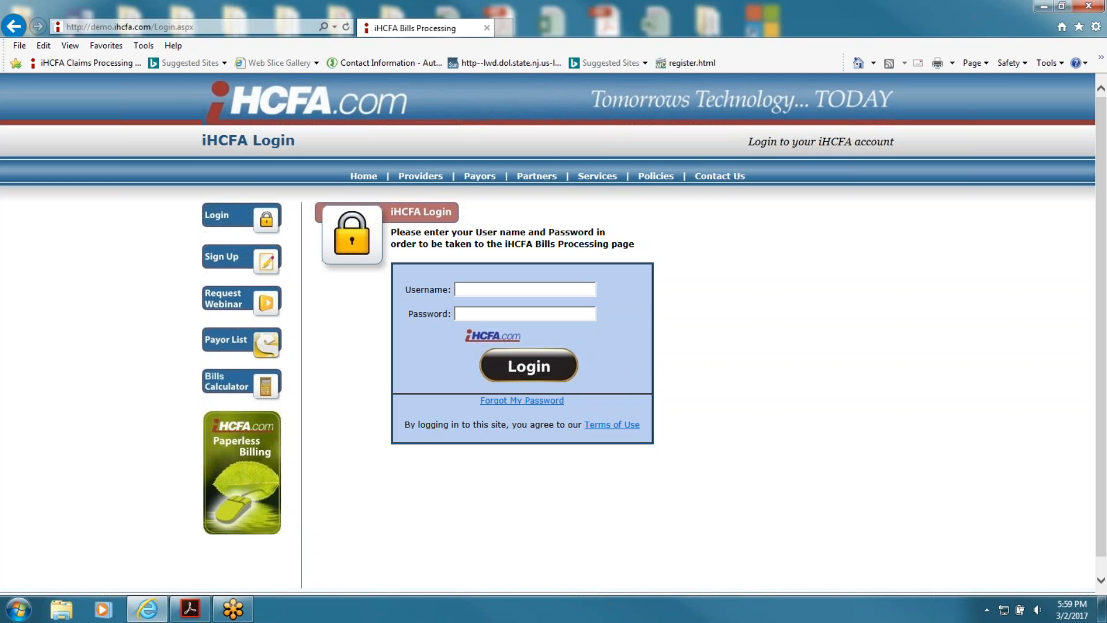
pyautogui.write('ihcfa')
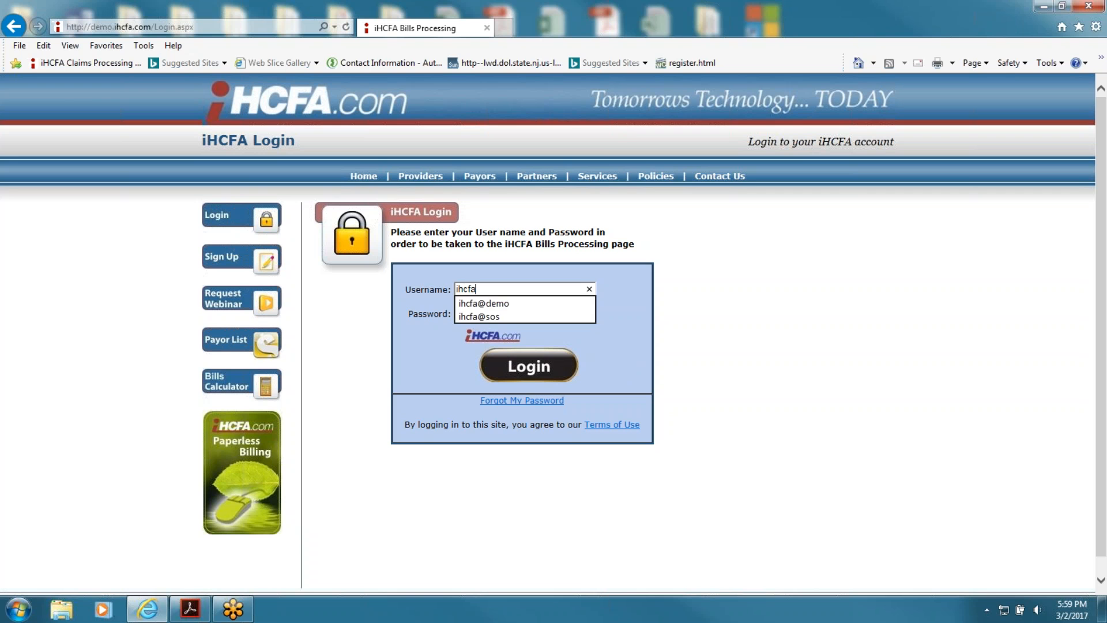
pyautogui.press('Down')
pyautogui.press('Return')
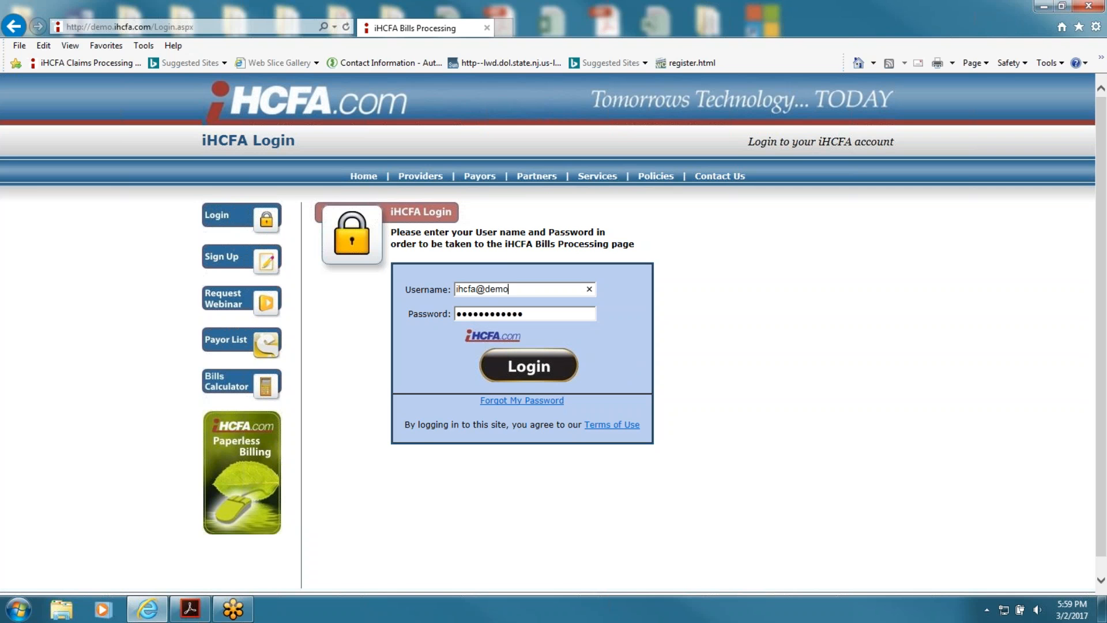
pyautogui.click(555, 378)
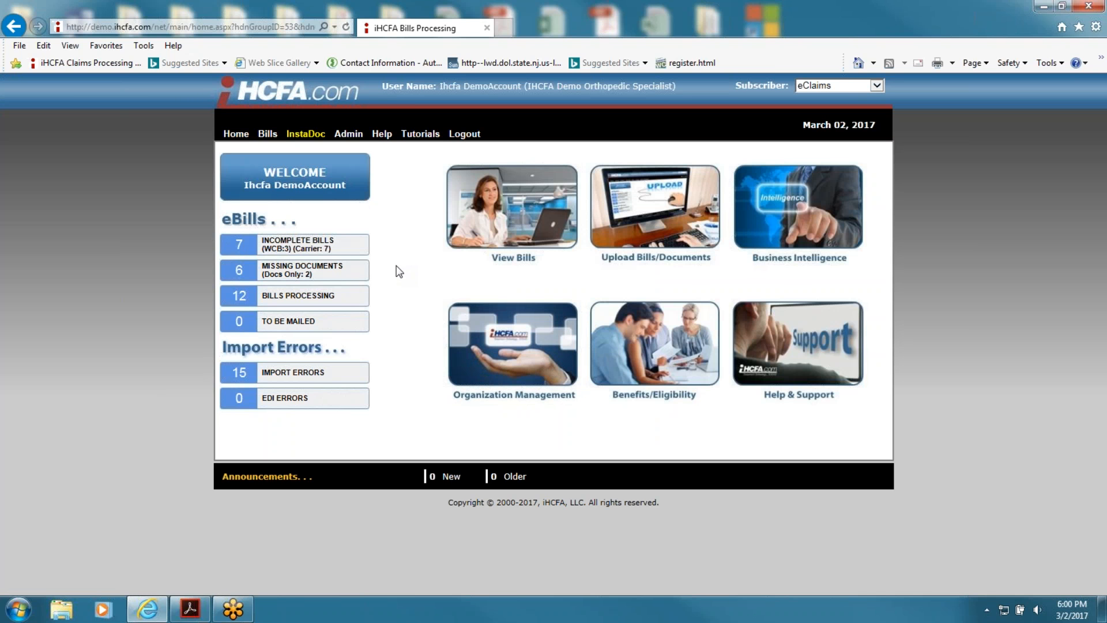
pyautogui.moveTo(647, 254)
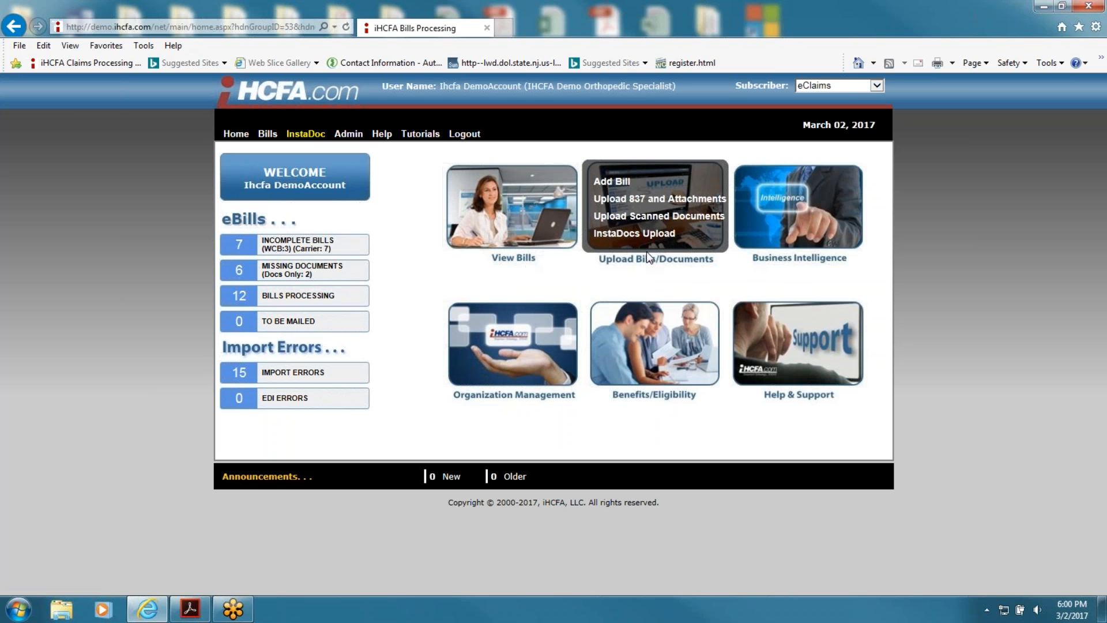
pyautogui.moveTo(784, 245)
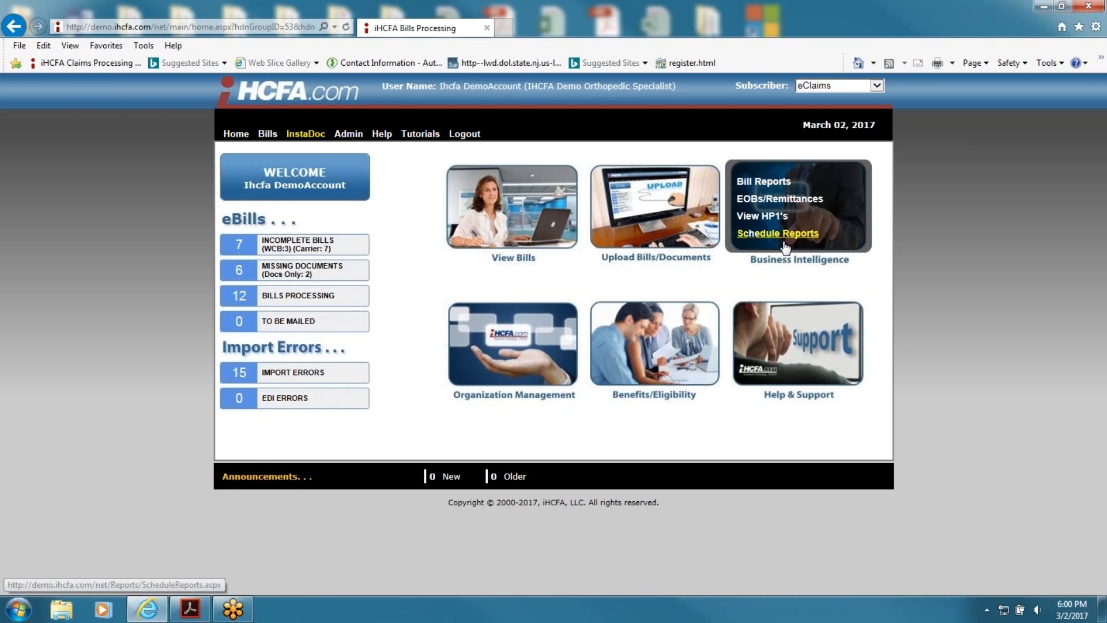
pyautogui.moveTo(640, 351)
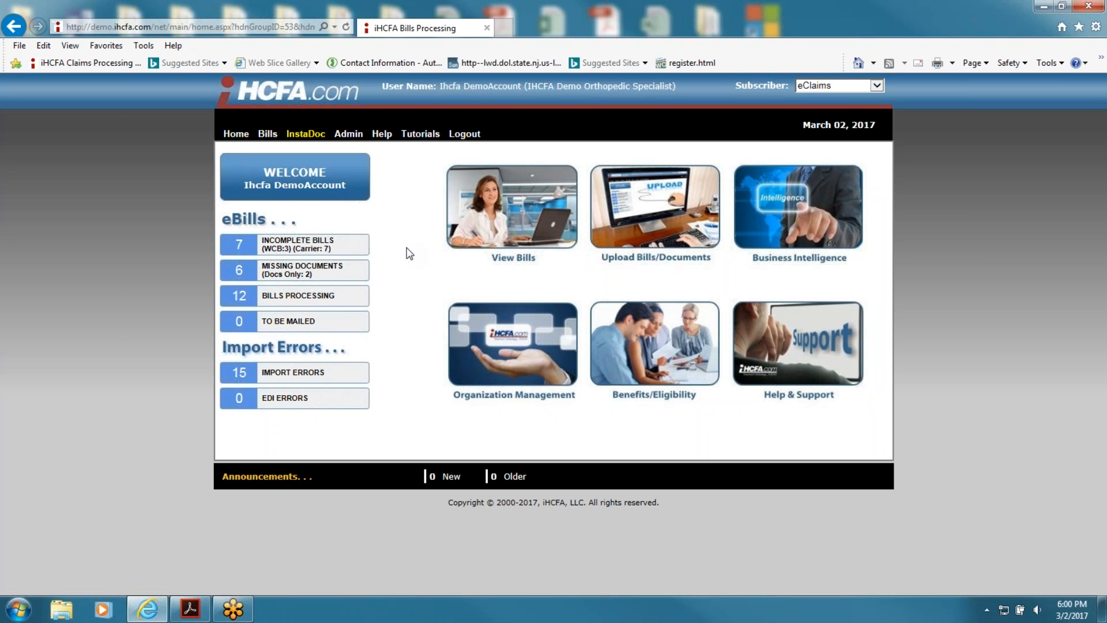
pyautogui.moveTo(761, 291)
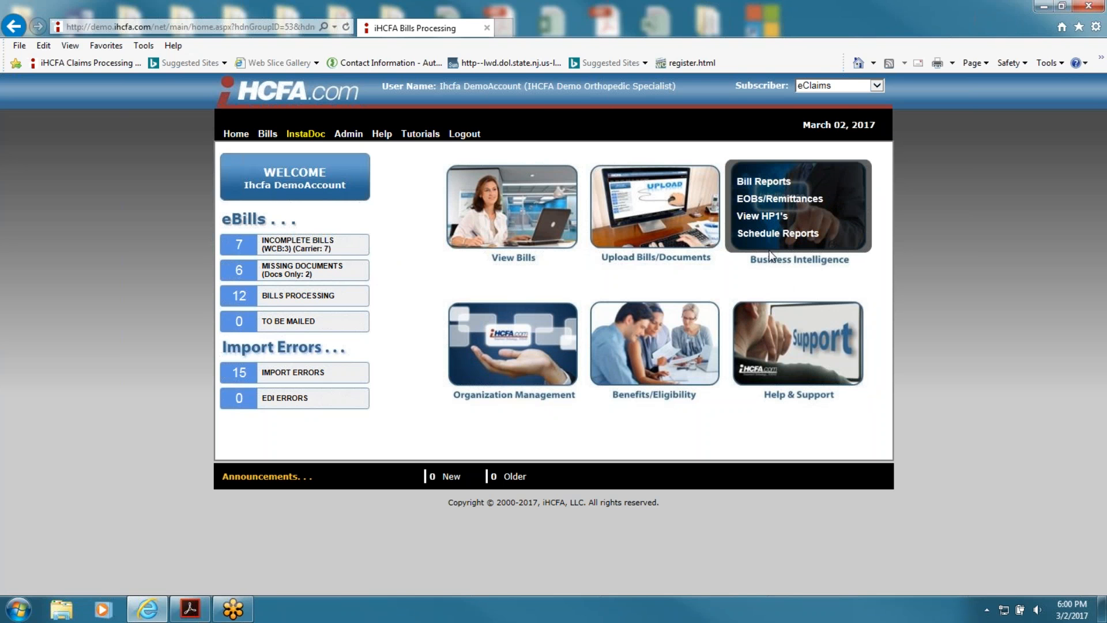
# Step: Browse the Monthly Recap Report chart, the claim tiles totalling 258,986 claims, and the claim search form
pyautogui.click(777, 233)
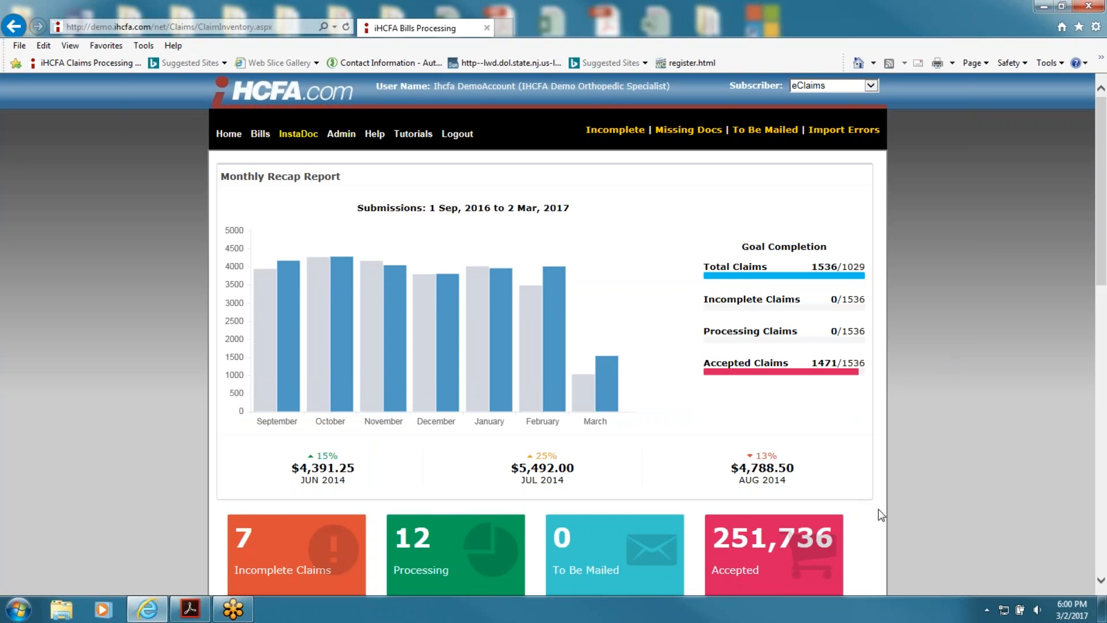
pyautogui.scroll(-3, 878, 512)
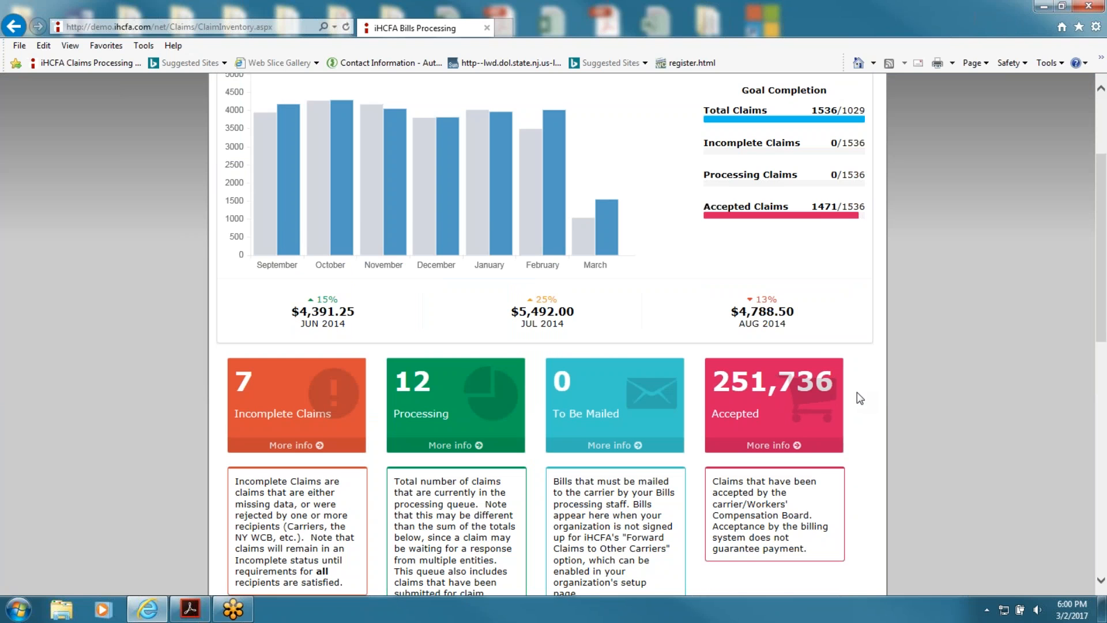
pyautogui.scroll(-3, 859, 397)
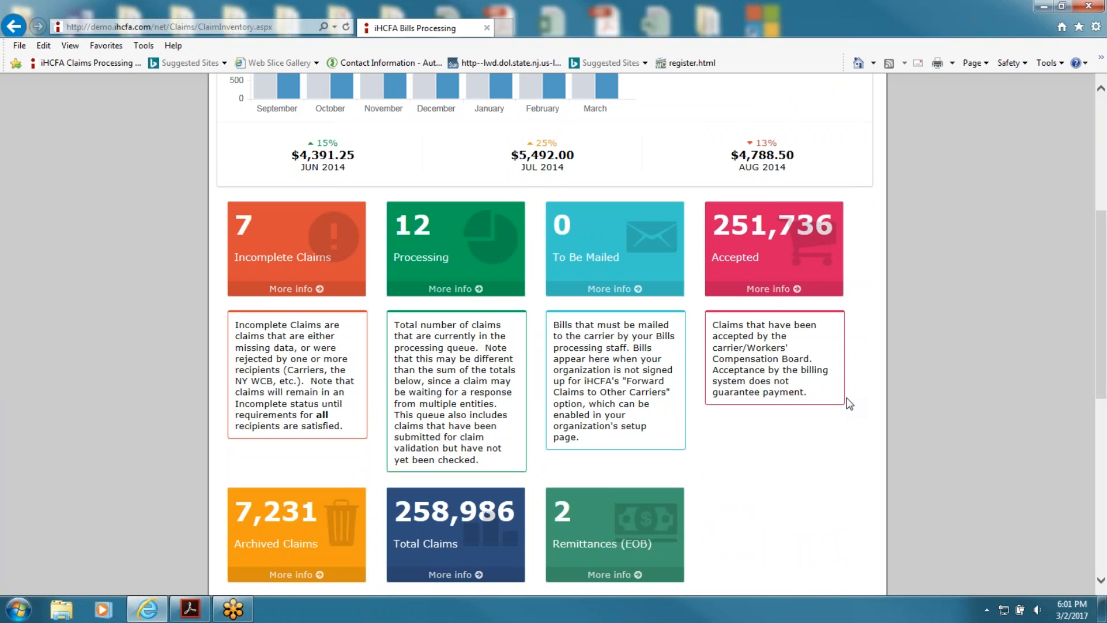
pyautogui.scroll(5, 893, 357)
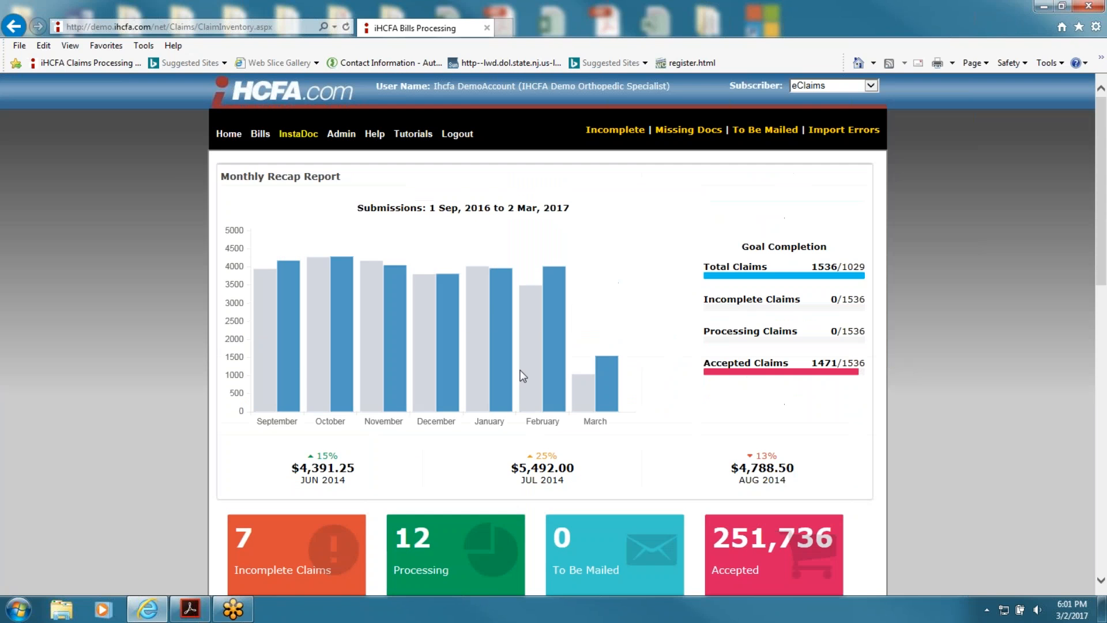
pyautogui.moveTo(371, 305)
pyautogui.scroll(-10, 971, 406)
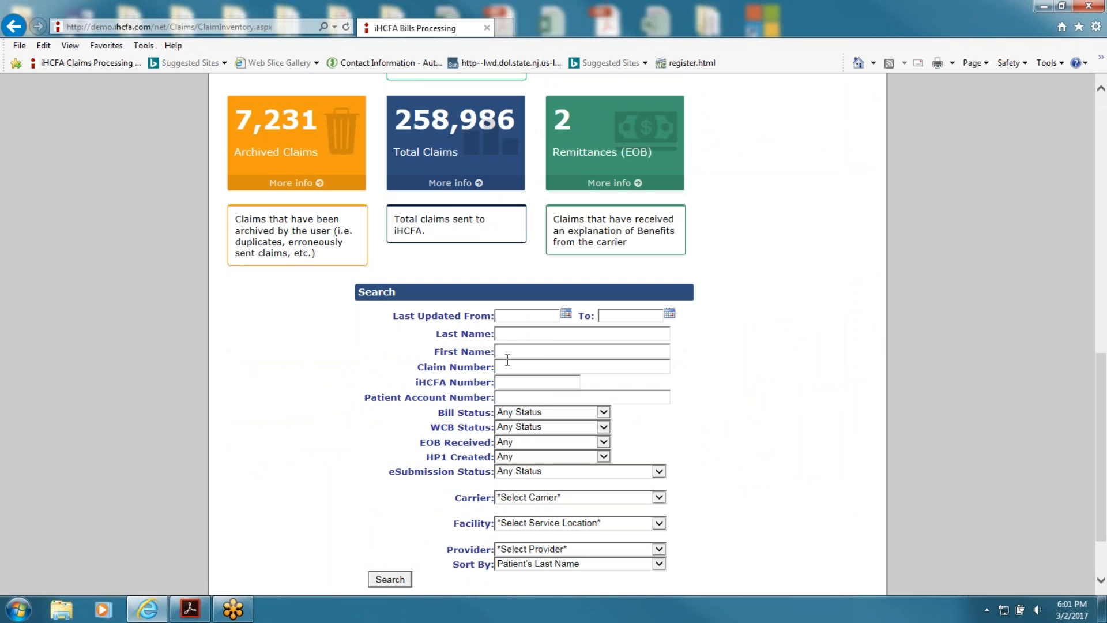
pyautogui.scroll(10, 770, 484)
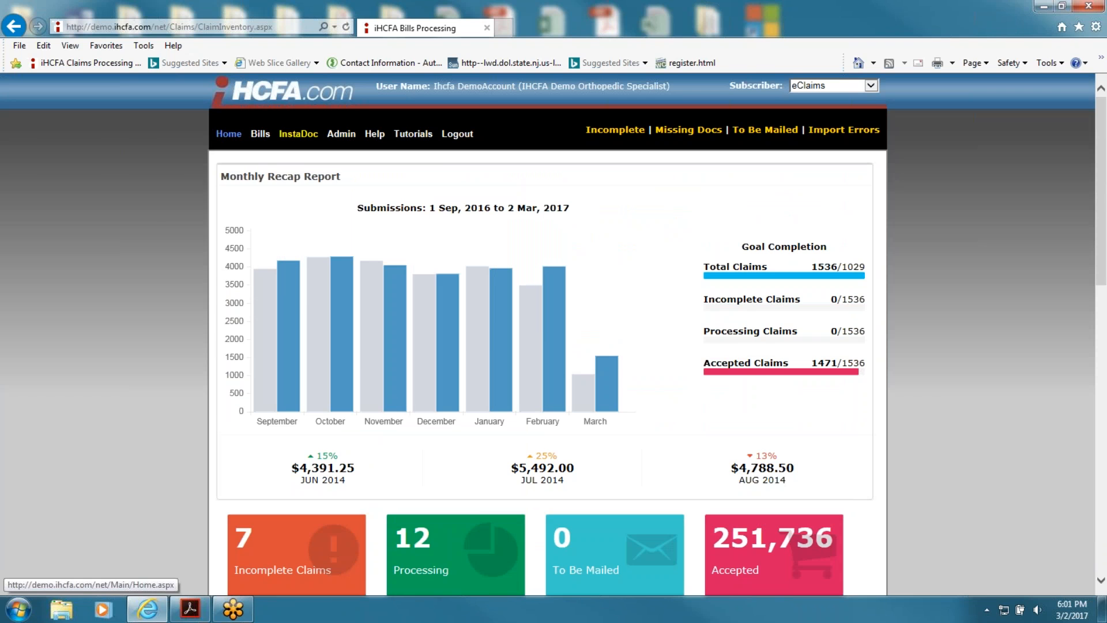
# Step: Return Home and open the Incomplete Bills list showing six bills with status notes
pyautogui.click(228, 134)
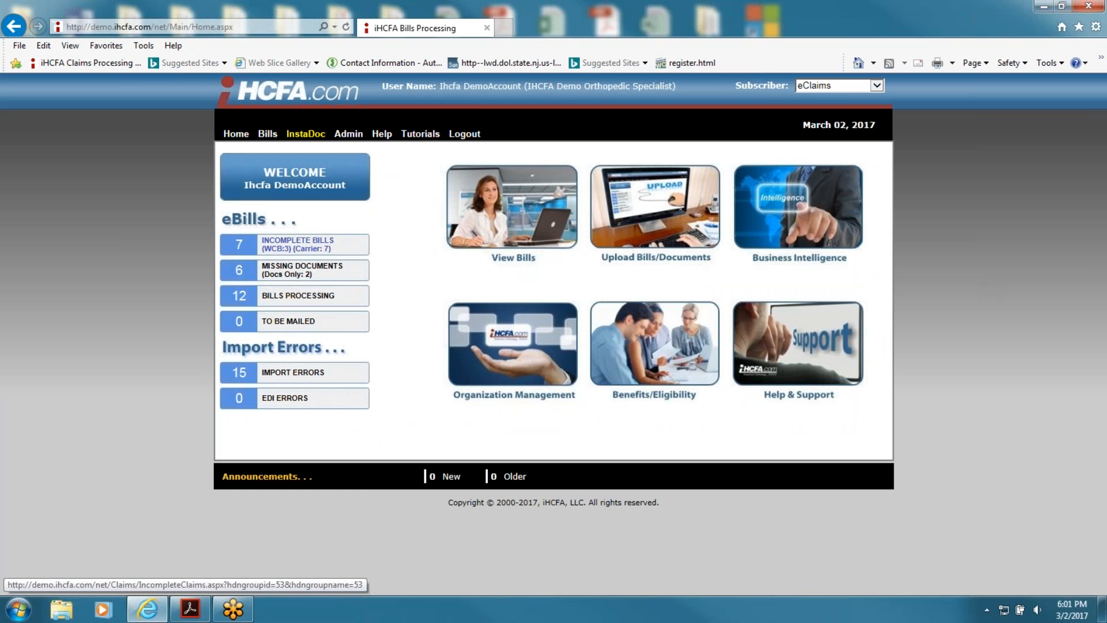
pyautogui.click(320, 245)
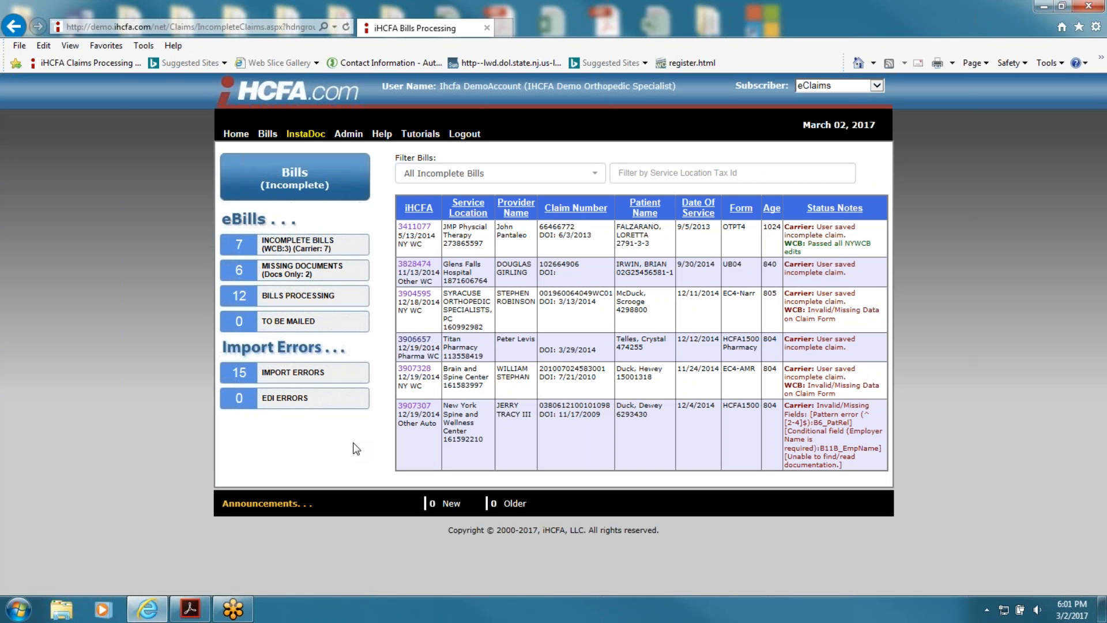
pyautogui.click(415, 406)
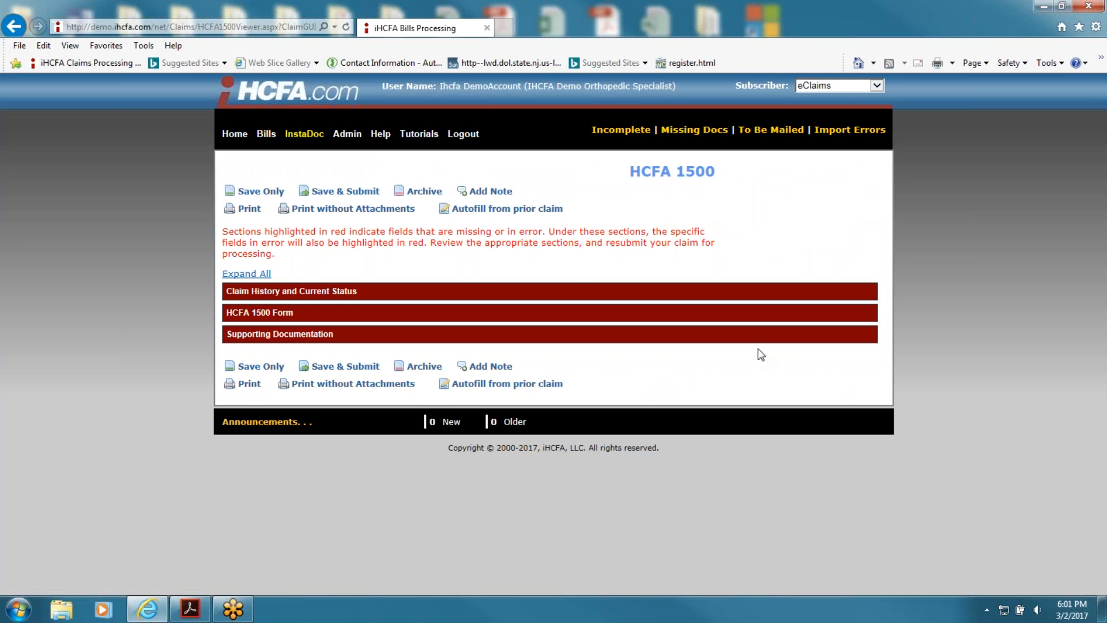
pyautogui.click(408, 317)
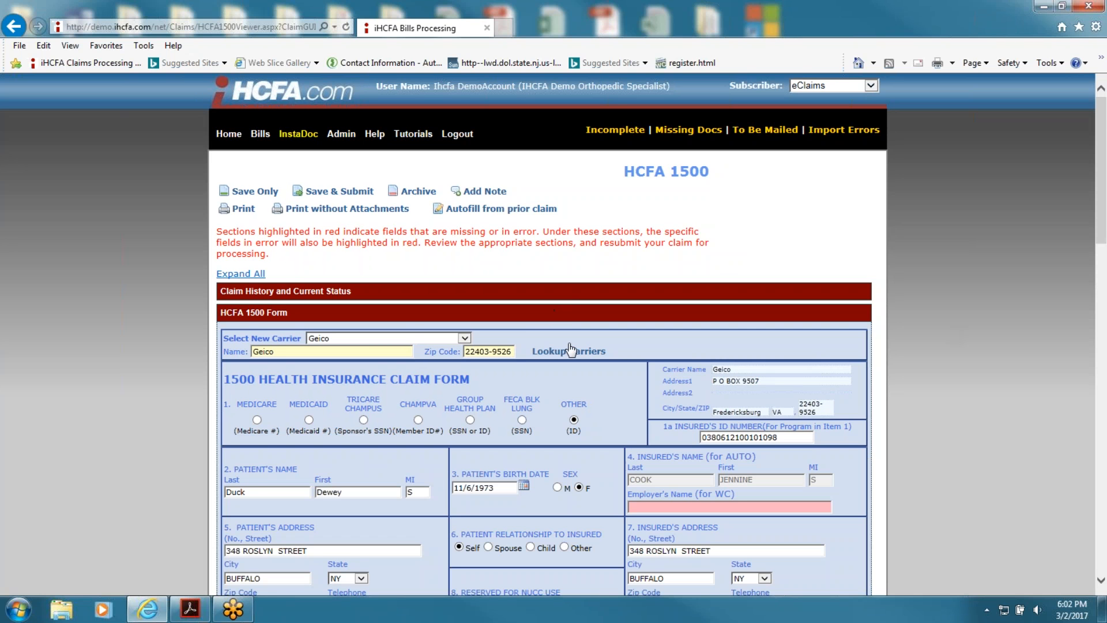
pyautogui.scroll(-3, 873, 382)
pyautogui.scroll(-5, 872, 382)
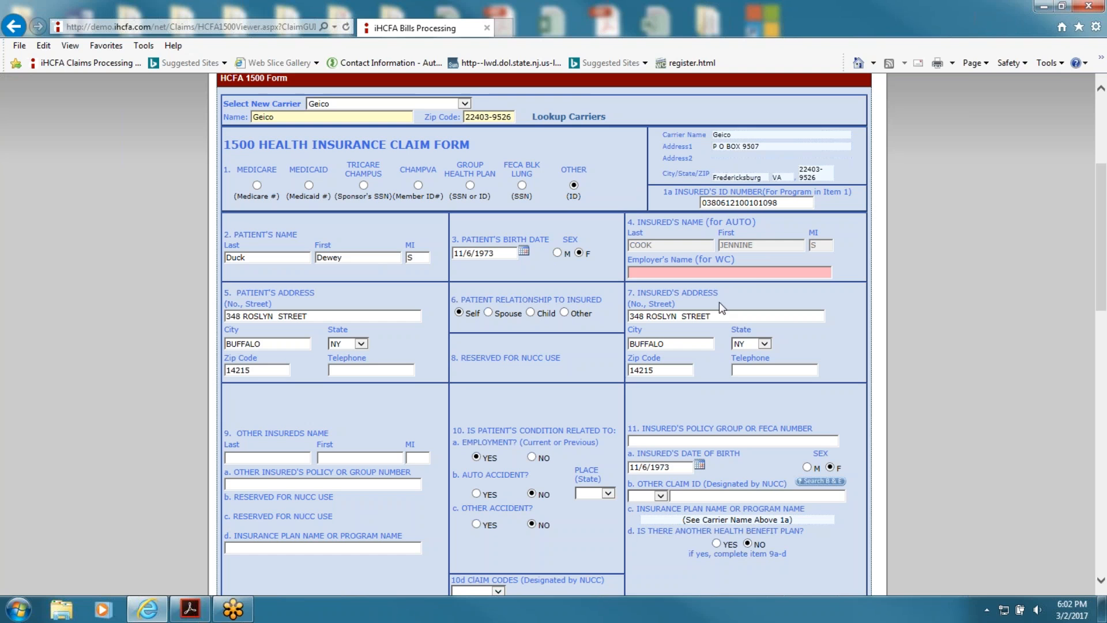
pyautogui.scroll(-13, 757, 274)
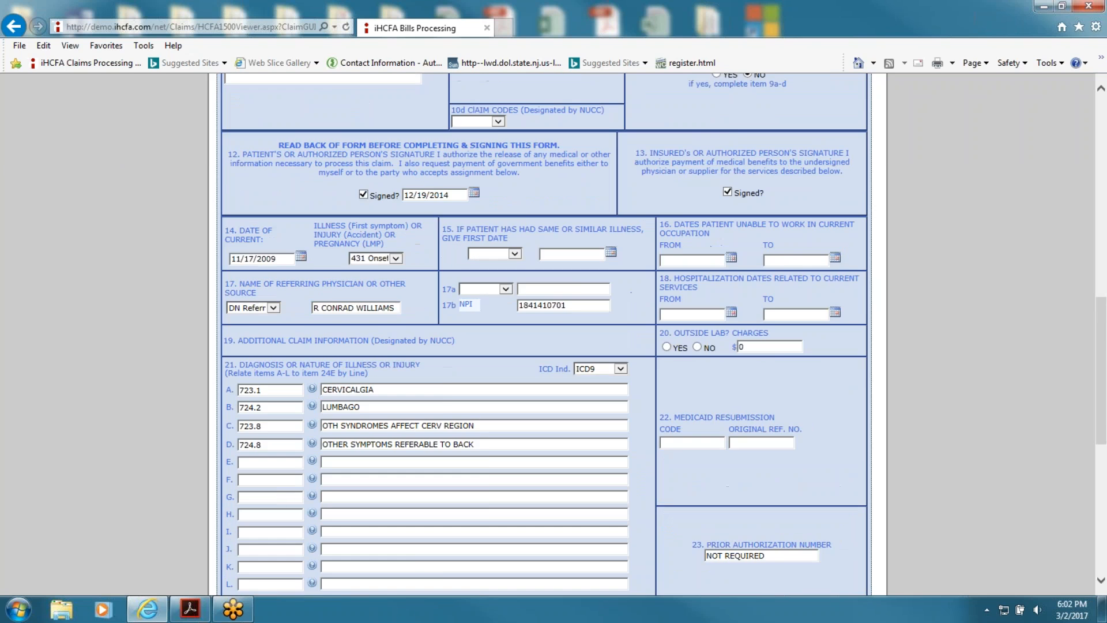
pyautogui.scroll(5, 757, 273)
pyautogui.scroll(10, 753, 273)
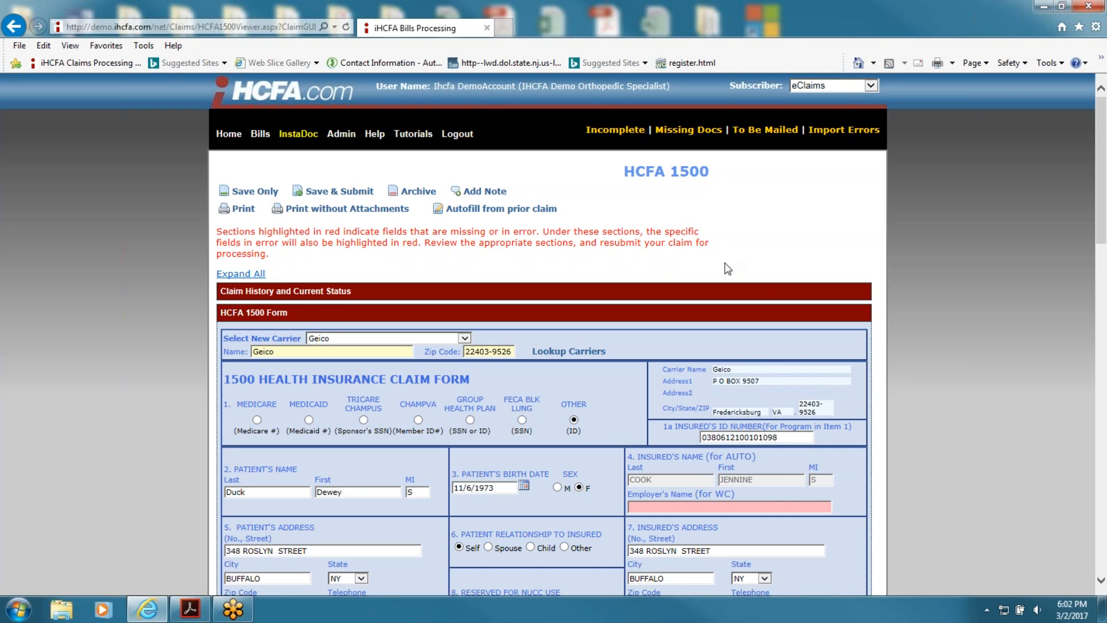
pyautogui.click(17, 28)
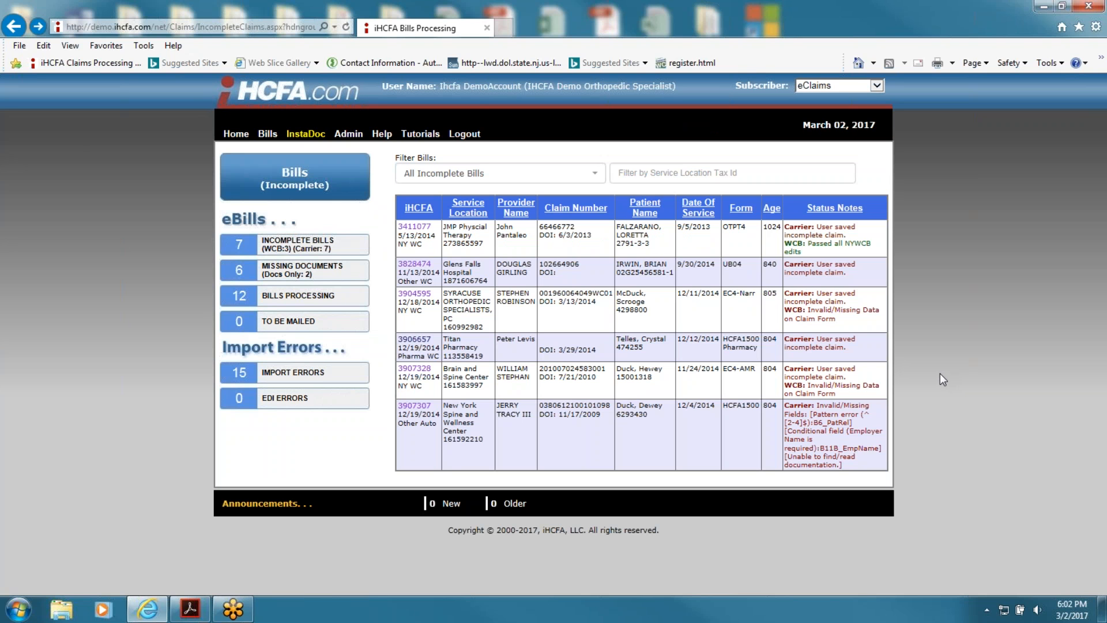
# Step: Expand the EC-4NARR claim's Patient's Information and Doctor's Opinion sections, then return to Incomplete Bills
pyautogui.click(420, 297)
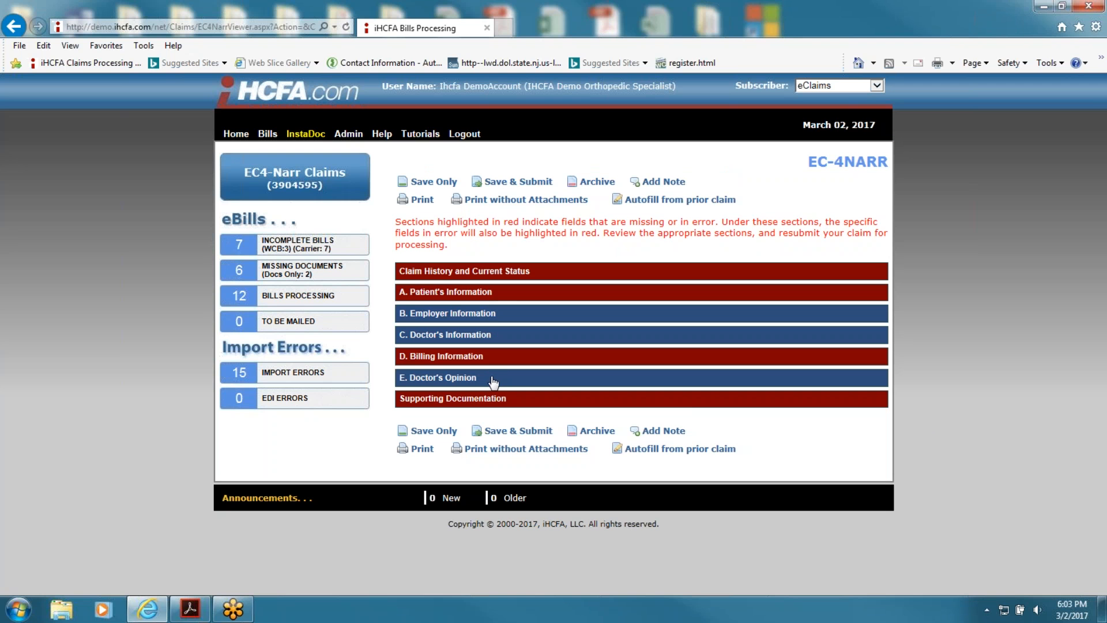
pyautogui.click(494, 296)
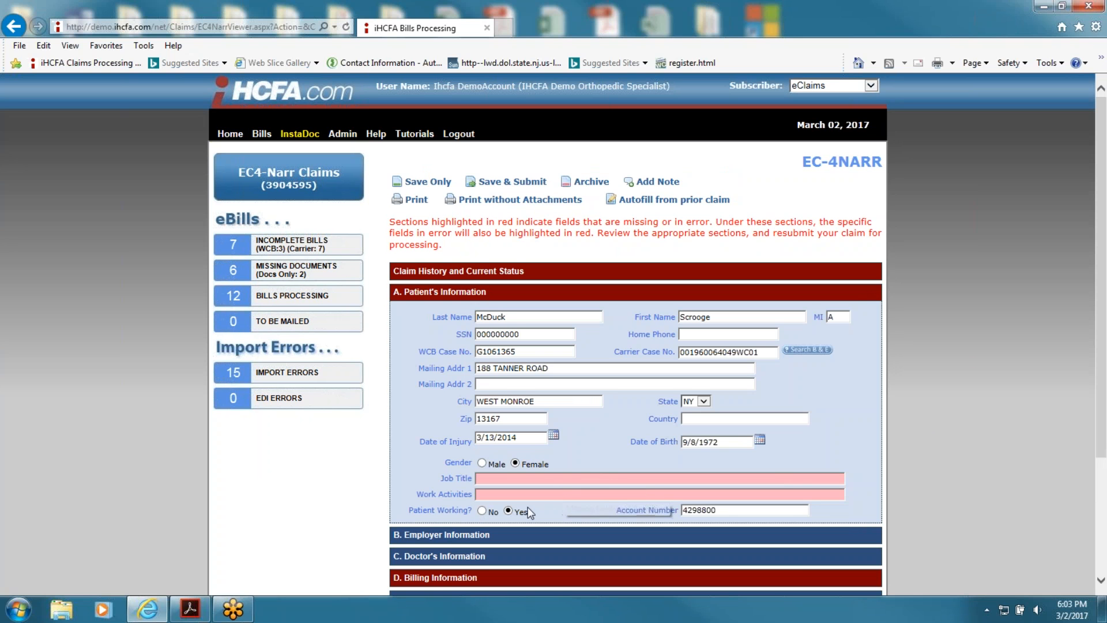
pyautogui.scroll(-3, 564, 501)
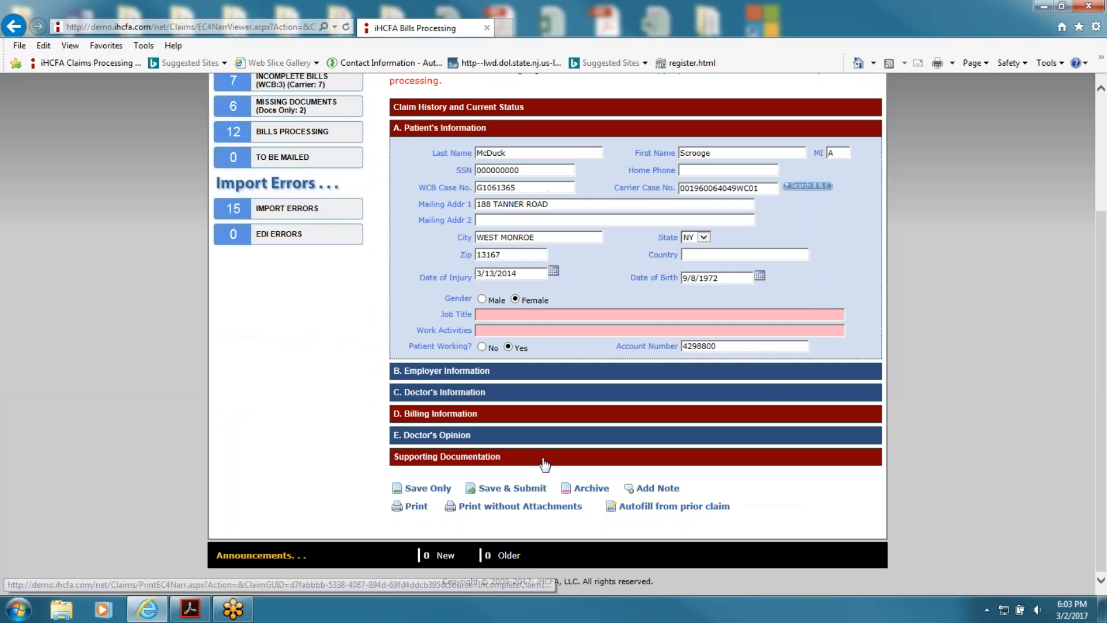
pyautogui.click(510, 437)
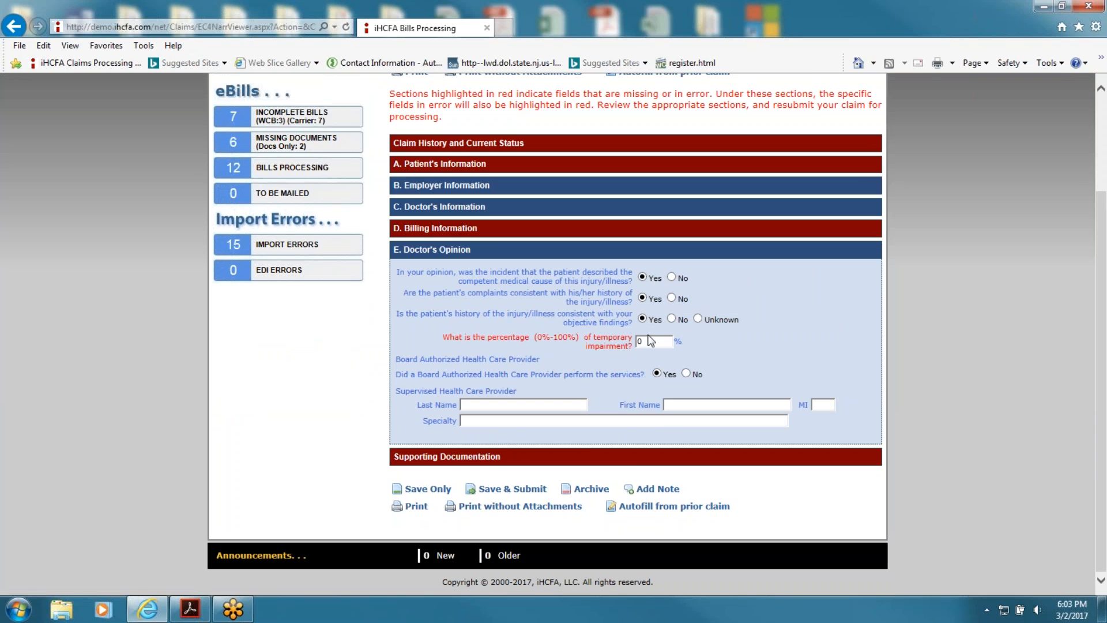
pyautogui.scroll(2, 701, 324)
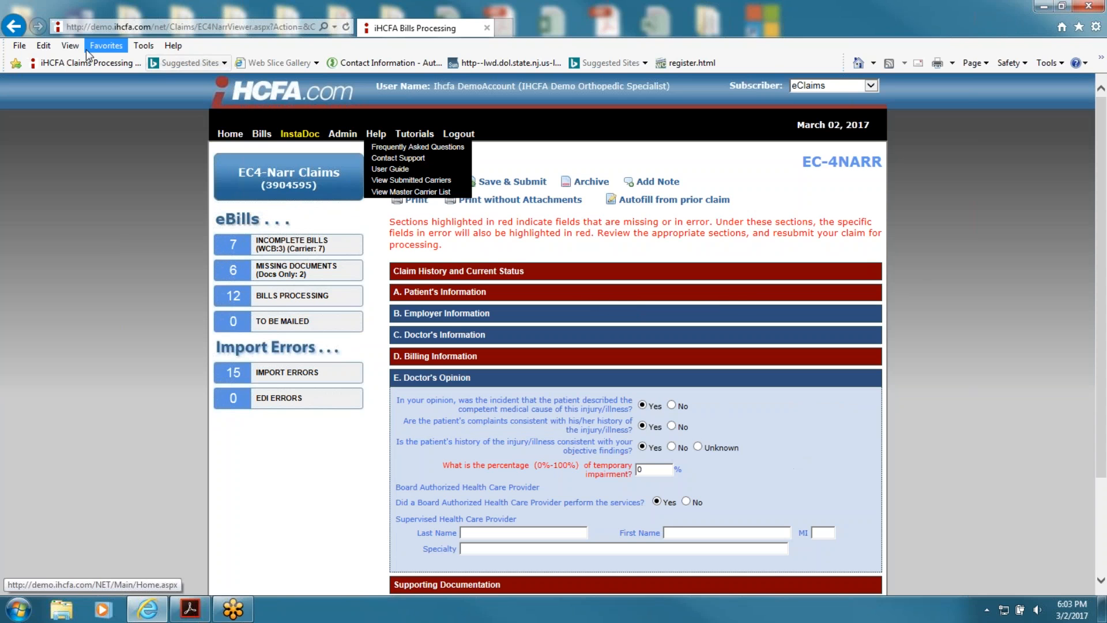
pyautogui.click(13, 26)
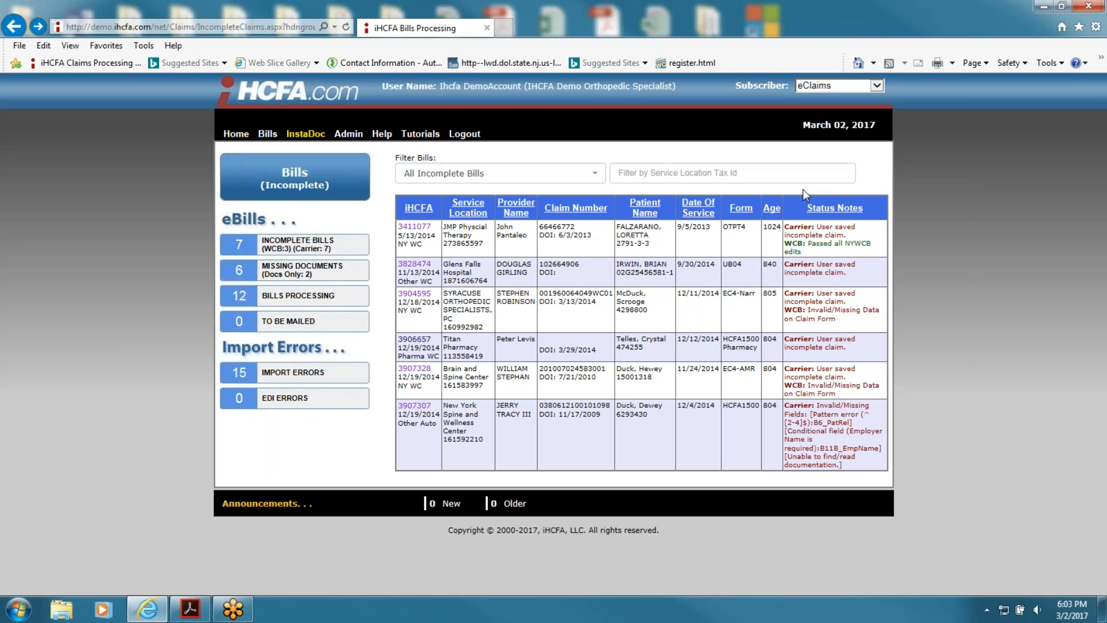
pyautogui.click(416, 226)
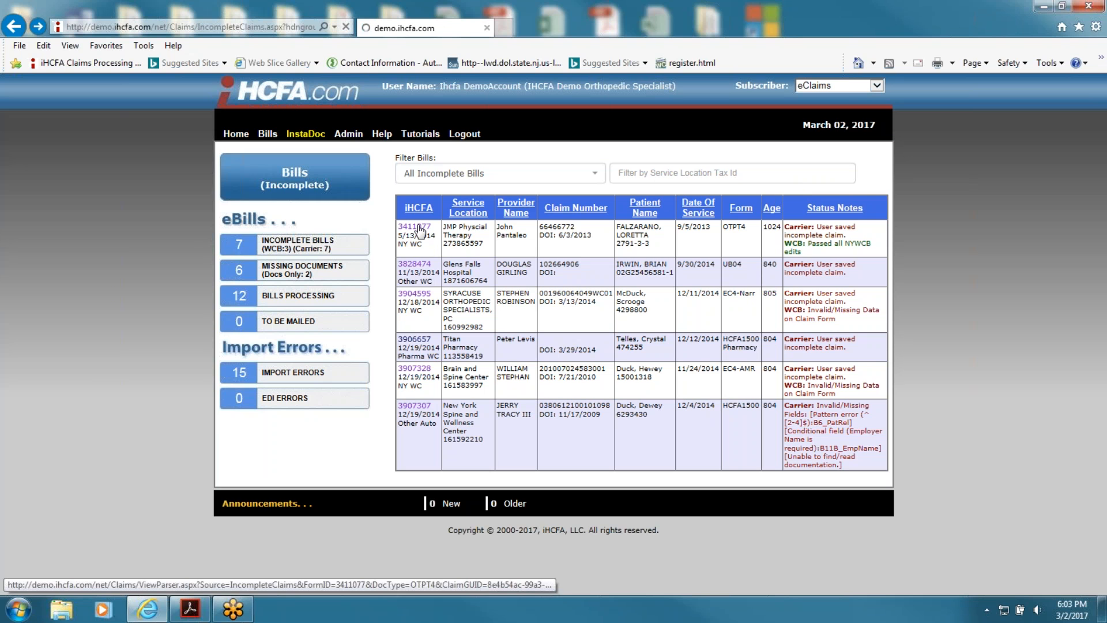
pyautogui.click(367, 303)
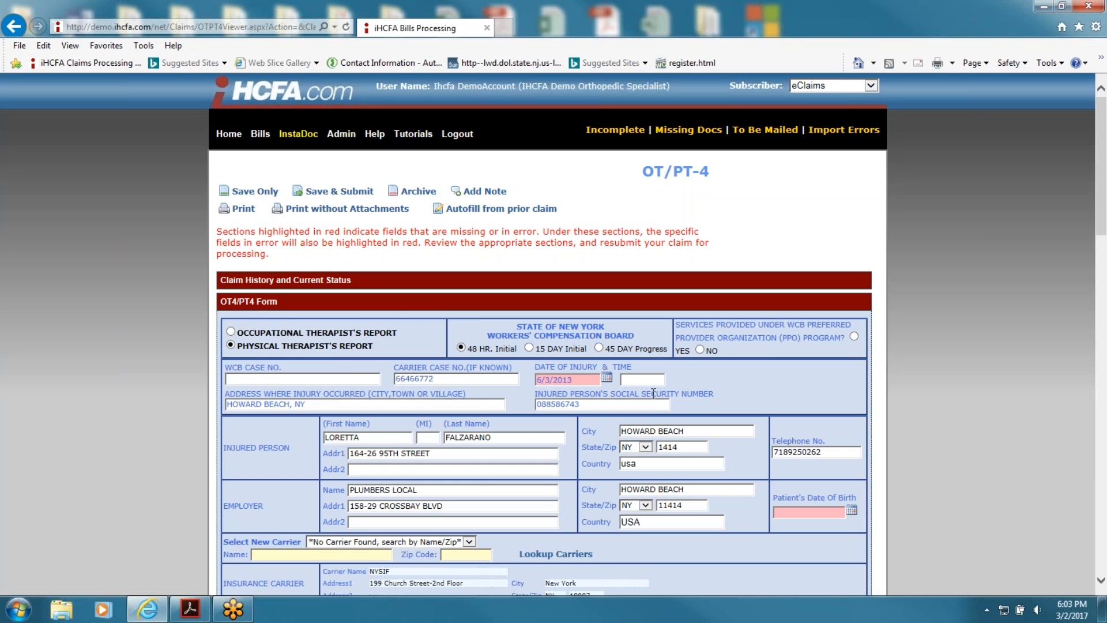
pyautogui.scroll(-10, 462, 341)
pyautogui.scroll(-5, 544, 334)
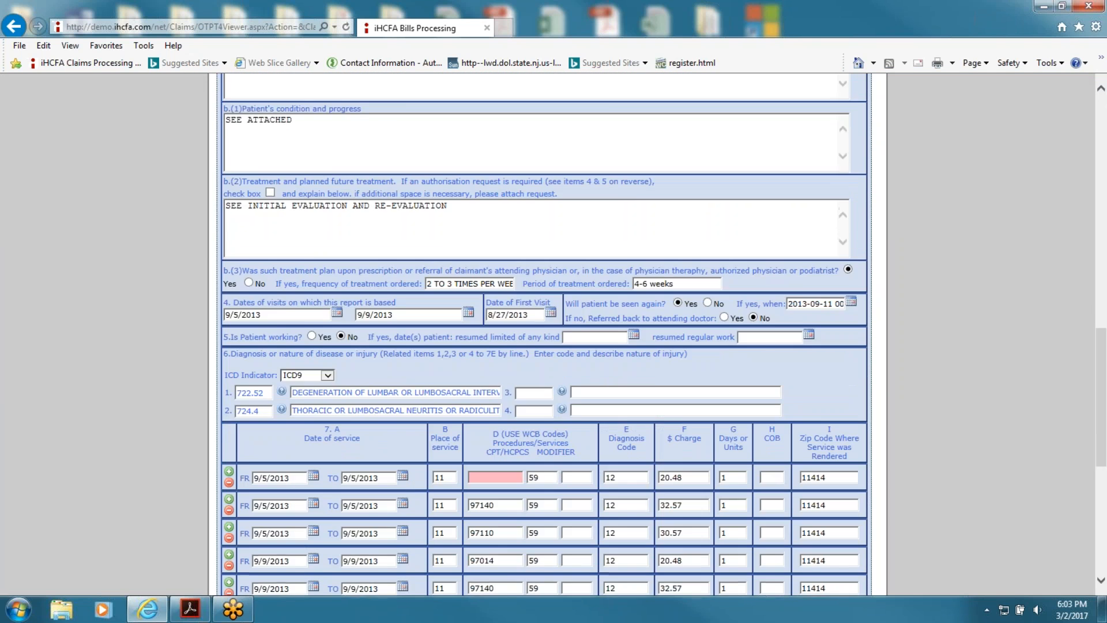
pyautogui.scroll(15, 545, 334)
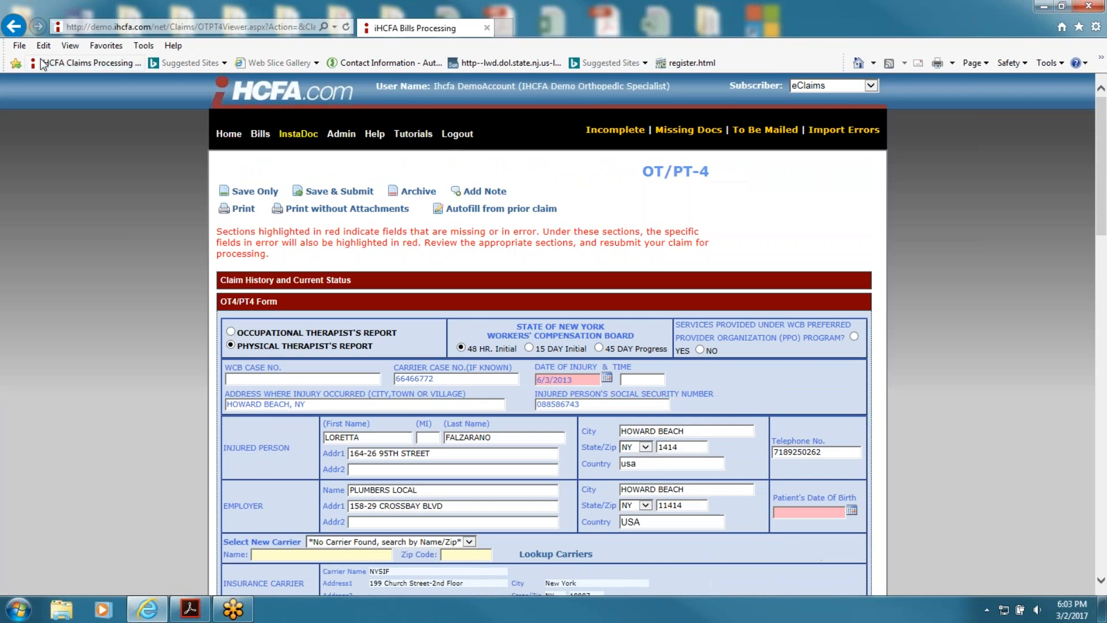
pyautogui.click(13, 26)
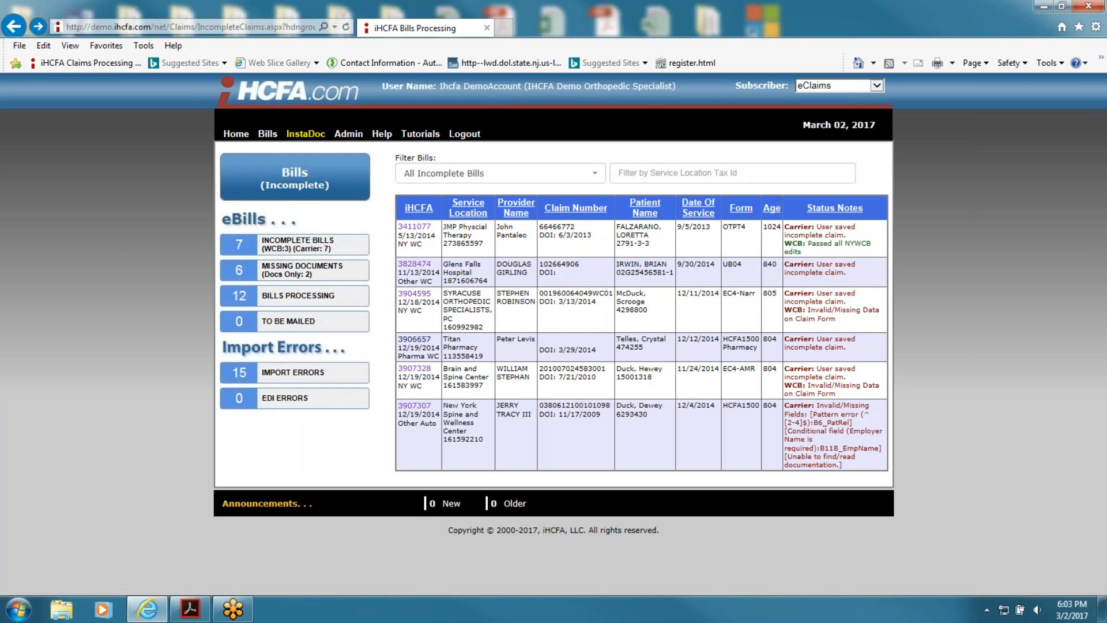
pyautogui.click(410, 372)
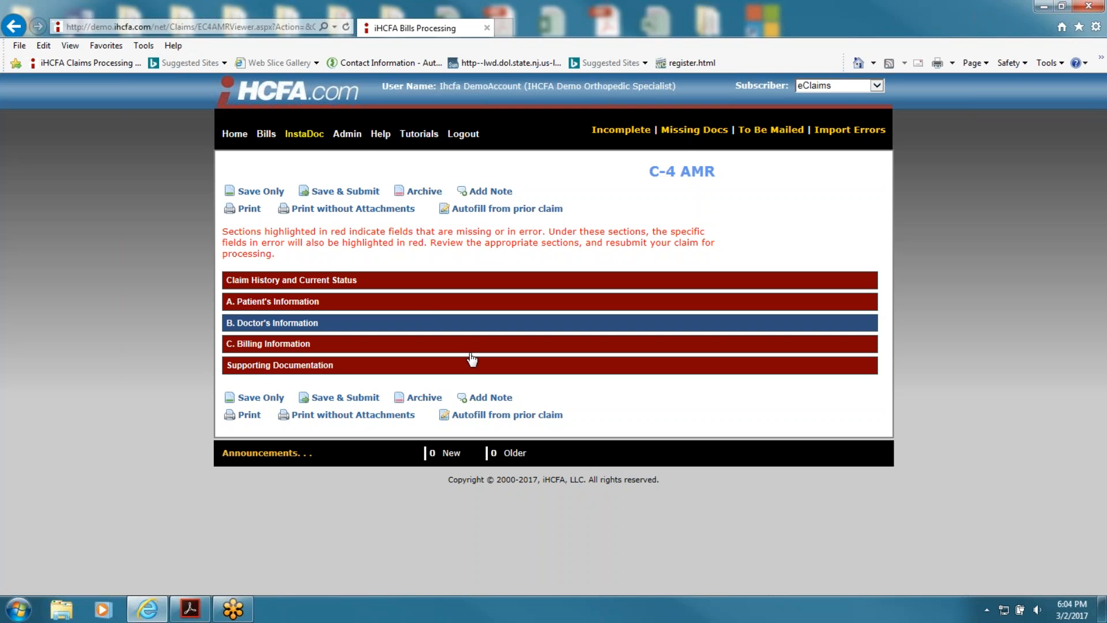
pyautogui.click(430, 303)
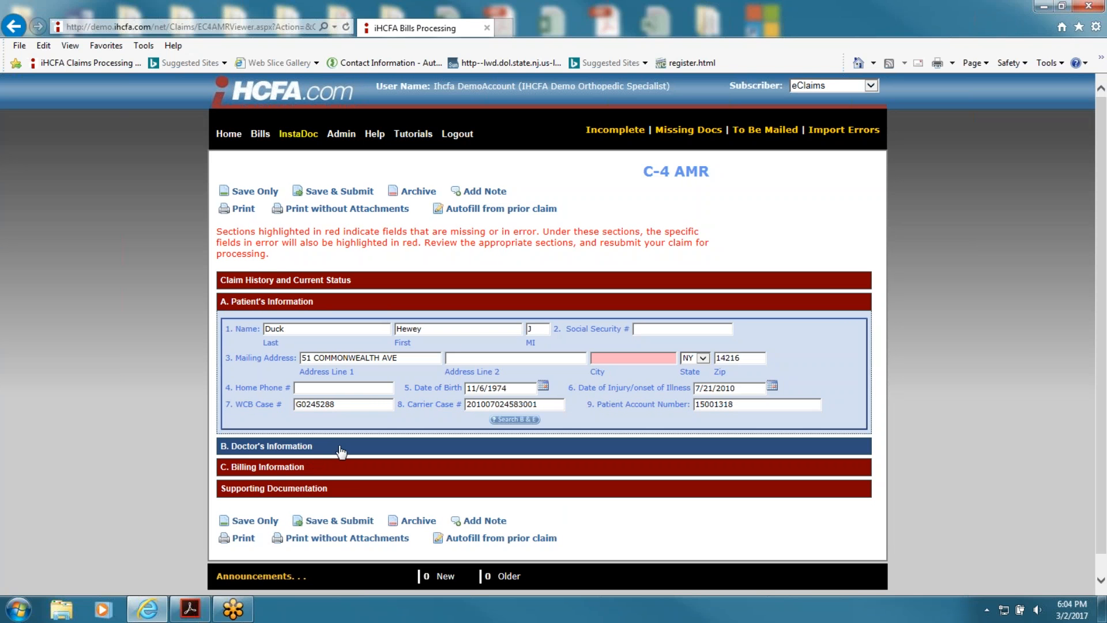
pyautogui.click(329, 467)
pyautogui.scroll(-4, 915, 395)
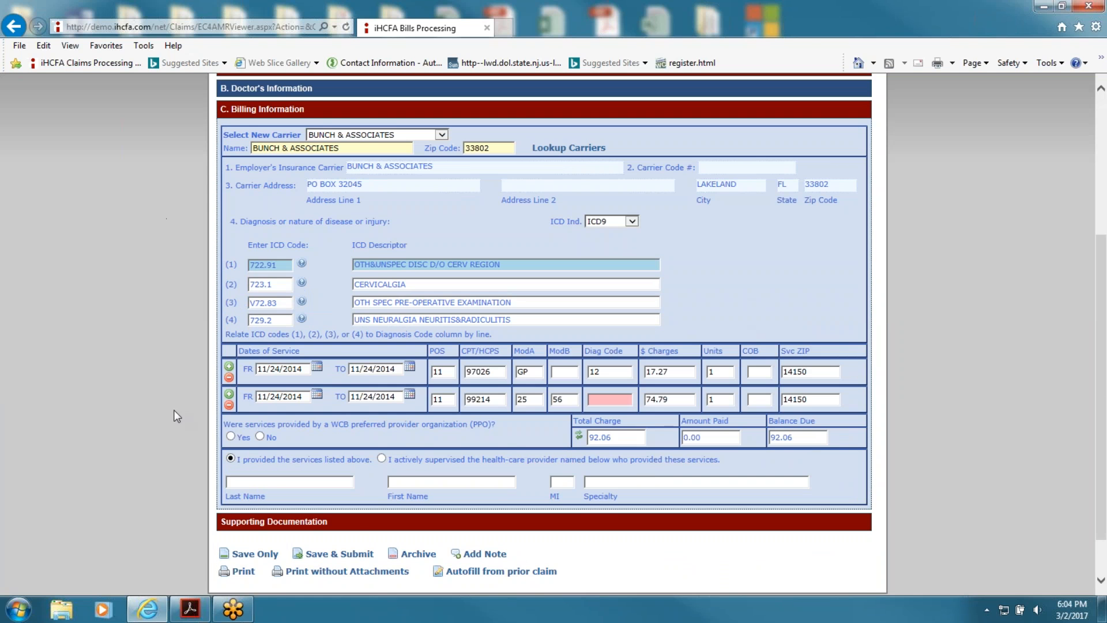
pyautogui.scroll(4, 173, 415)
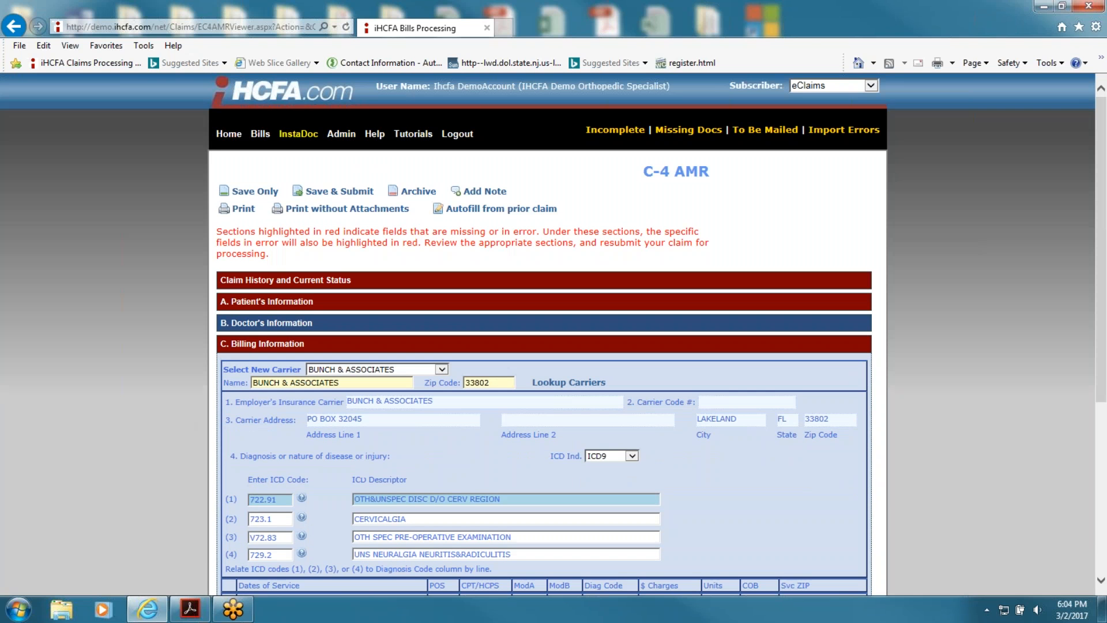
pyautogui.click(14, 33)
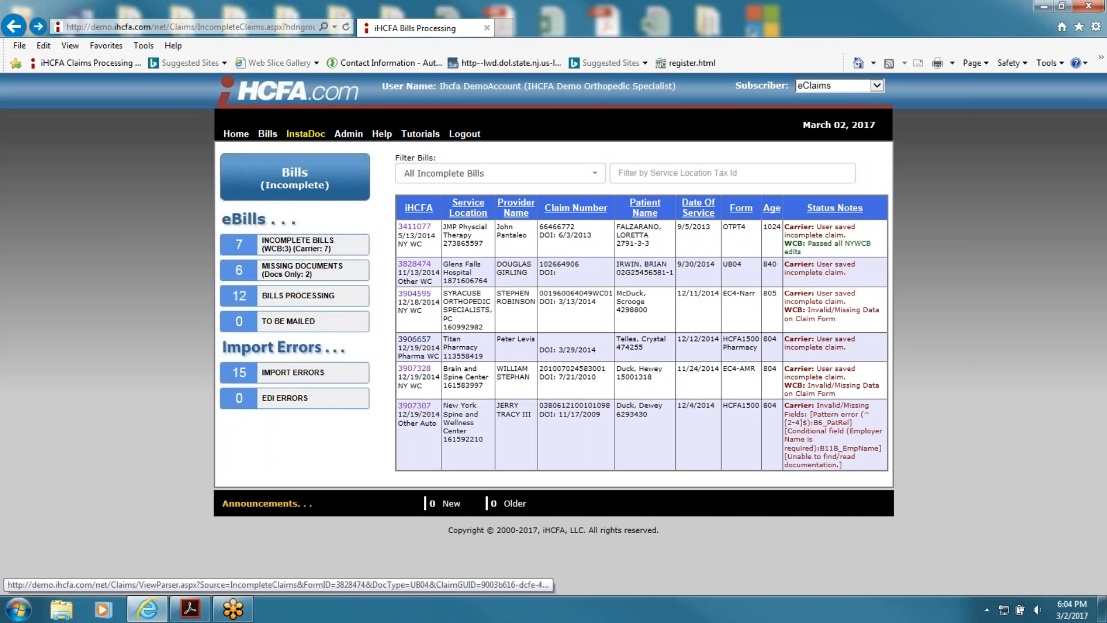
pyautogui.click(414, 263)
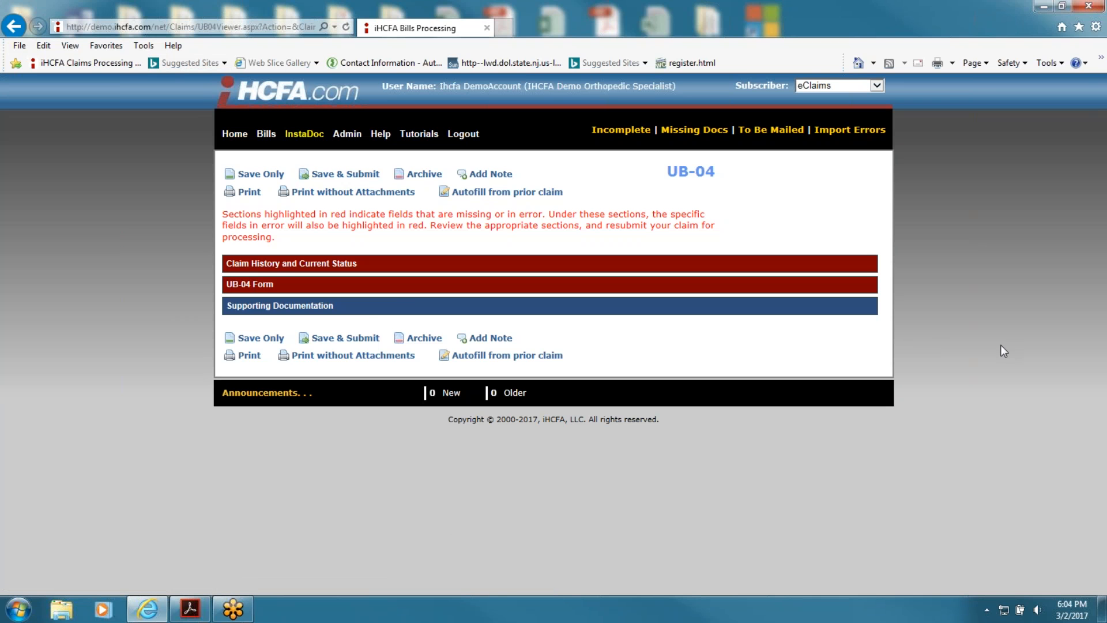
pyautogui.click(415, 285)
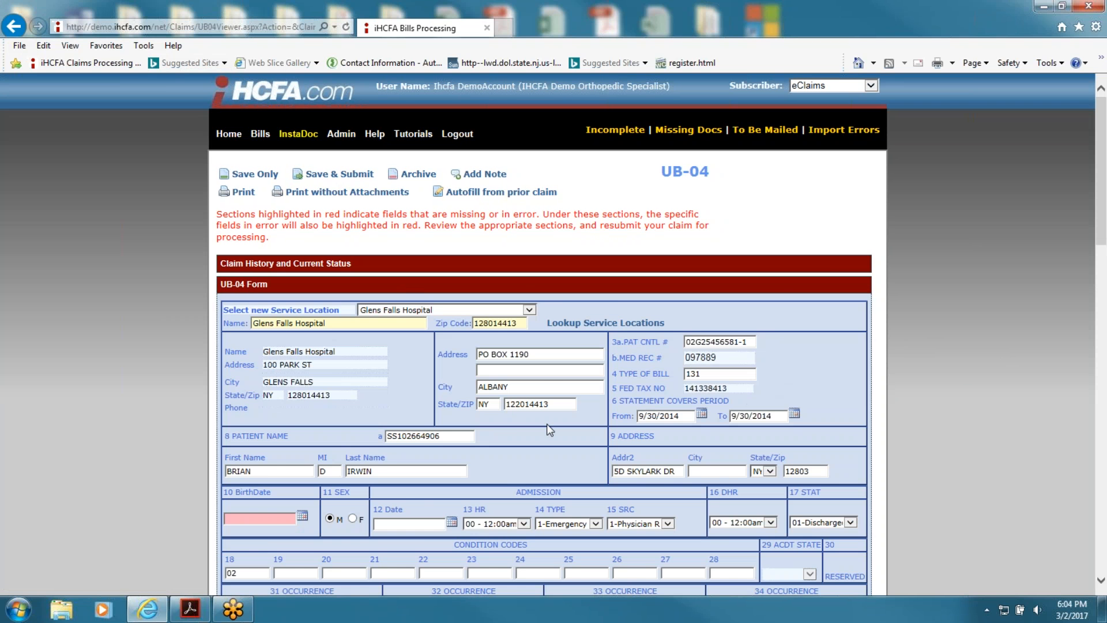
pyautogui.scroll(-3, 547, 423)
pyautogui.scroll(-15, 546, 423)
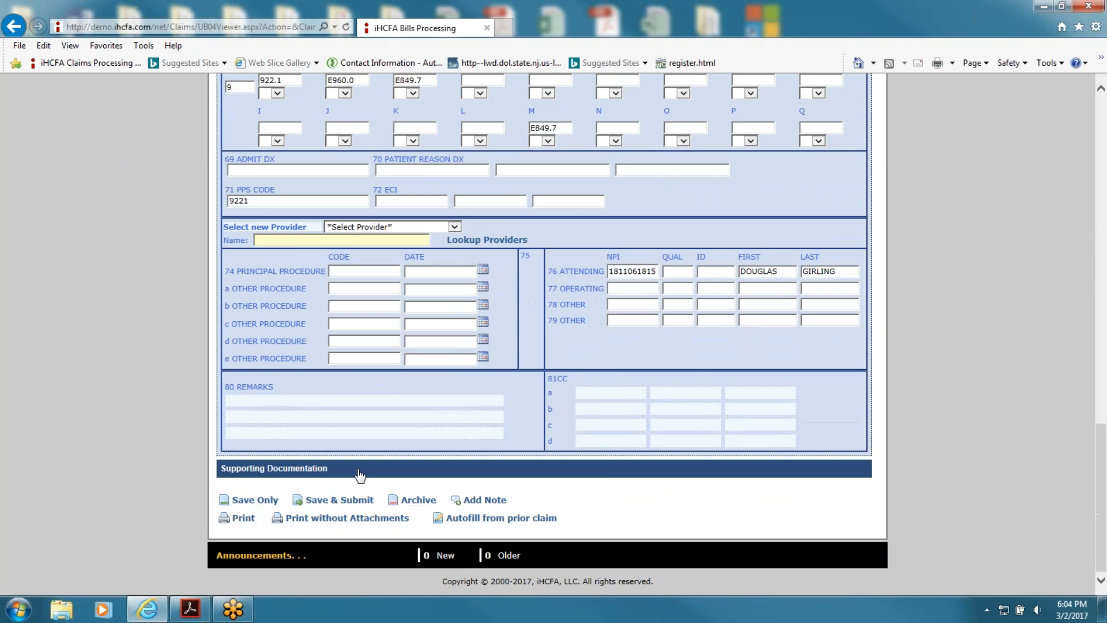
pyautogui.scroll(10, 366, 468)
pyautogui.scroll(9, 365, 469)
pyautogui.click(14, 27)
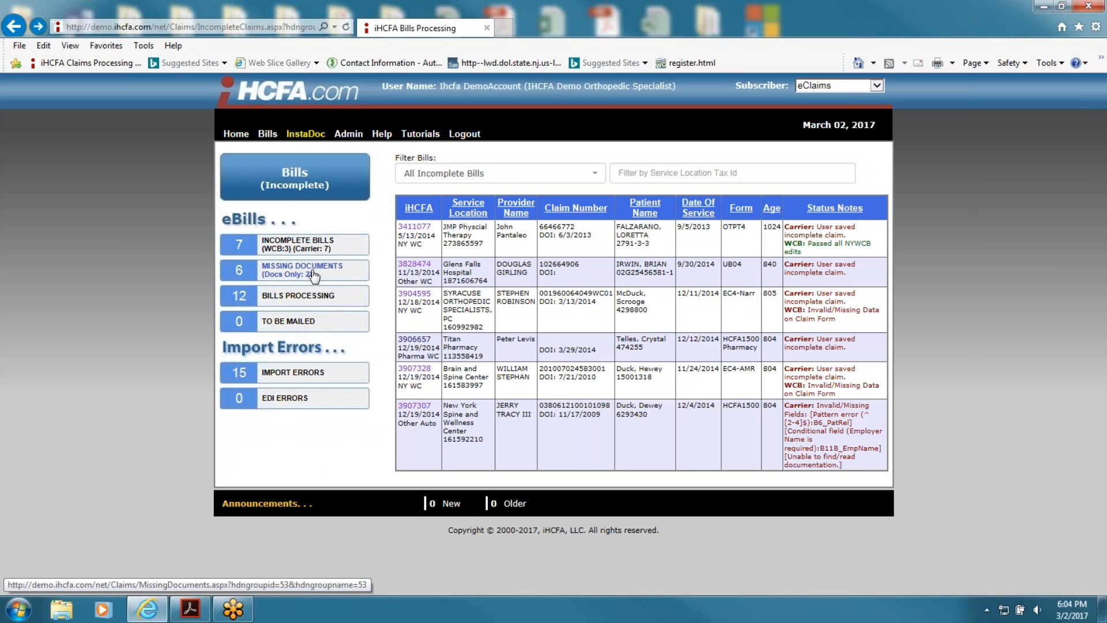
pyautogui.click(291, 273)
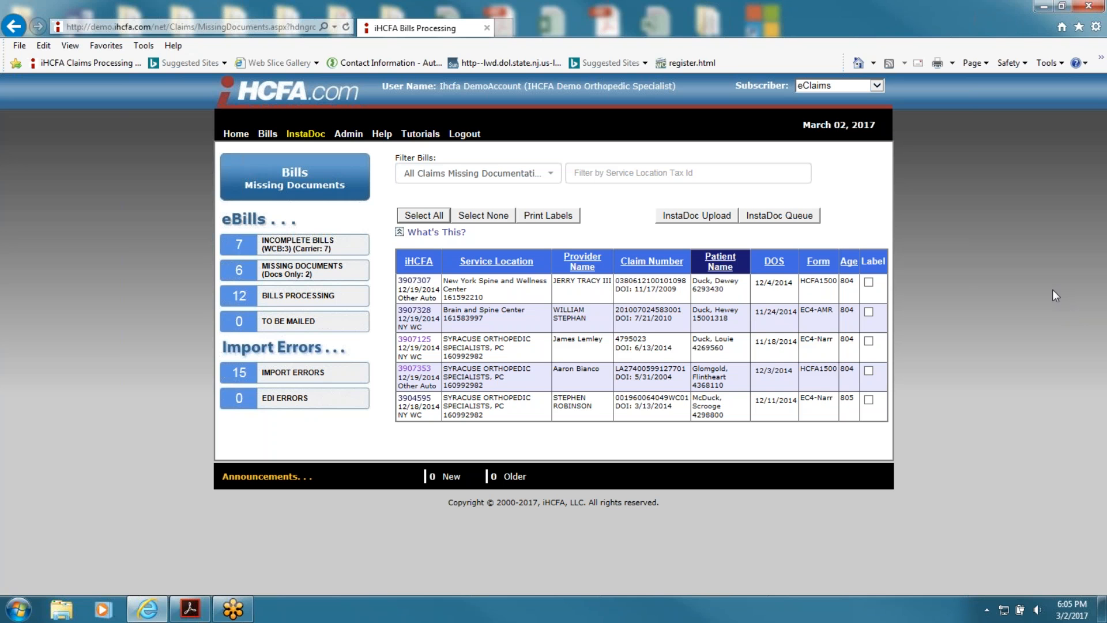
pyautogui.click(412, 283)
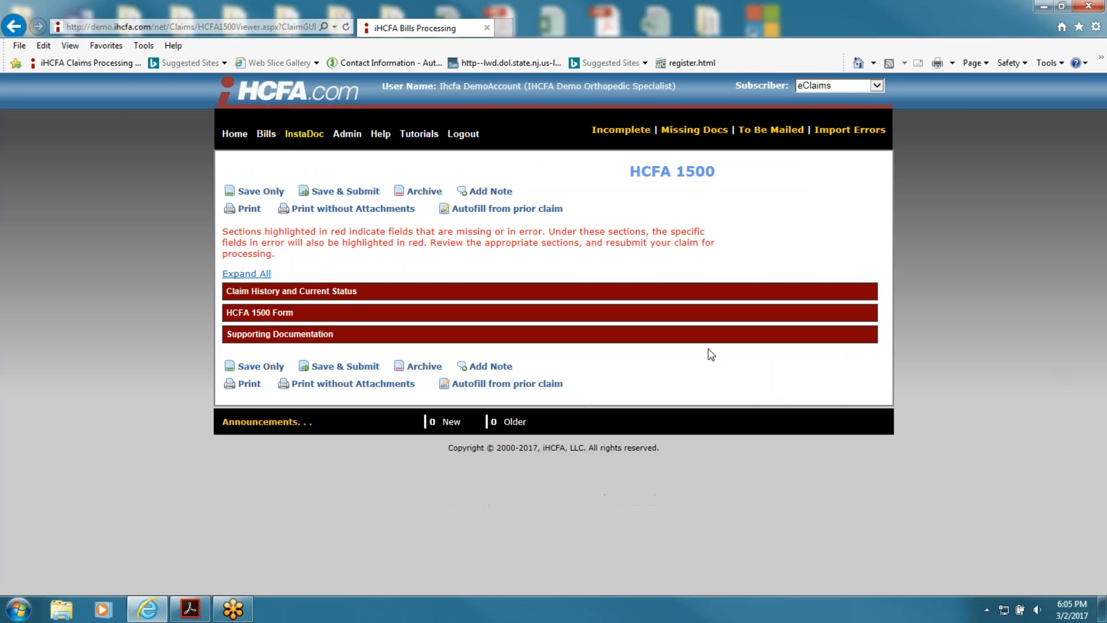
# Step: Expand Supporting Documentation and cancel the file chooser without attaching anything
pyautogui.click(394, 339)
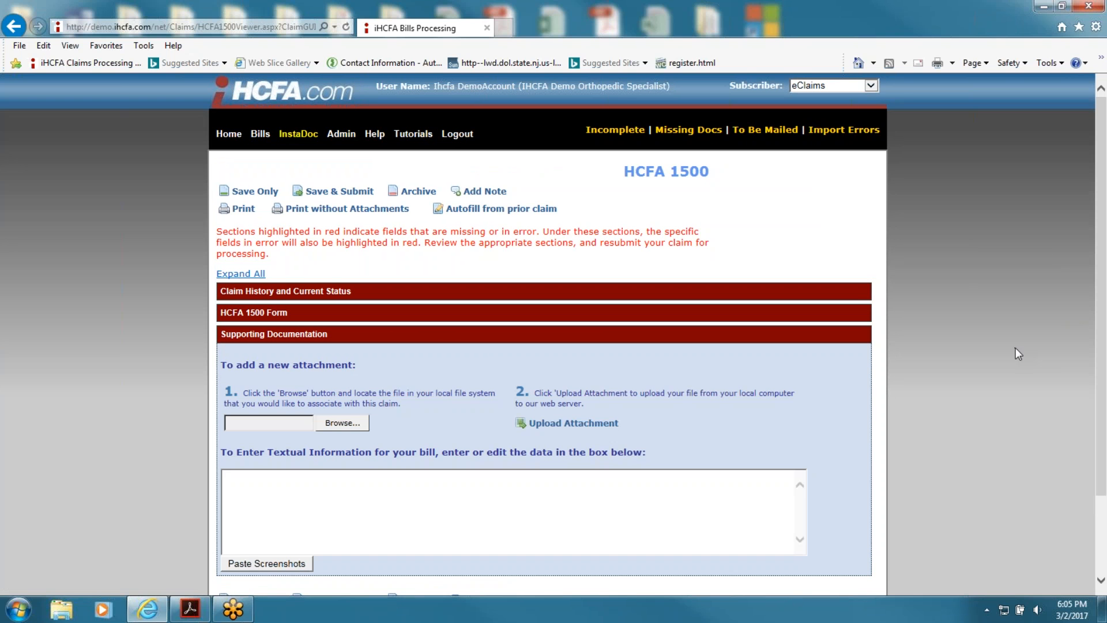
pyautogui.click(362, 424)
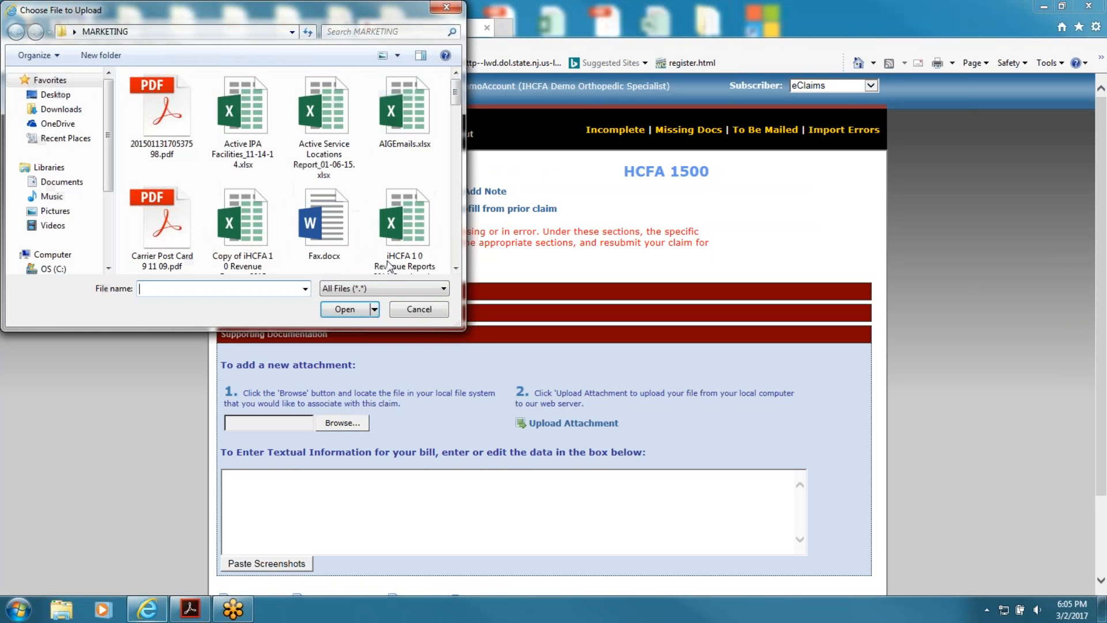
pyautogui.click(443, 8)
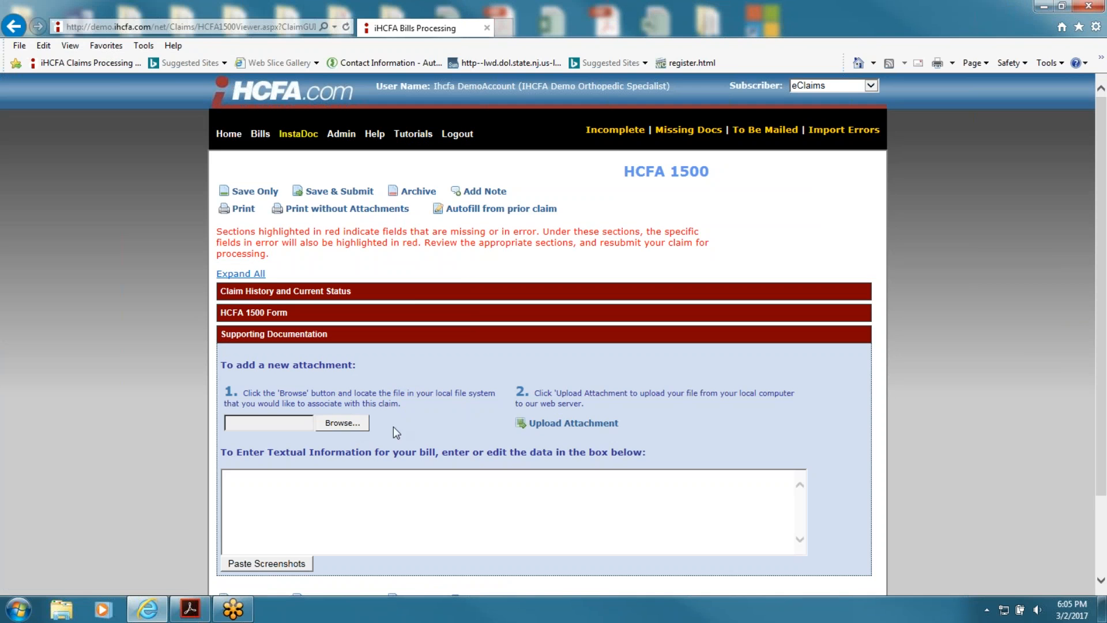
# Step: Type 'medical report' into the textual information box, then delete it
pyautogui.click(403, 509)
pyautogui.write('medical report')
pyautogui.moveTo(327, 476); pyautogui.dragTo(170, 482)
pyautogui.press('BackSpace')
# Step: Copy the attachment instruction sentence into the box, clear it, and return to Bills Missing Documents
pyautogui.moveTo(370, 409); pyautogui.dragTo(243, 393)
pyautogui.rightClick(254, 394)
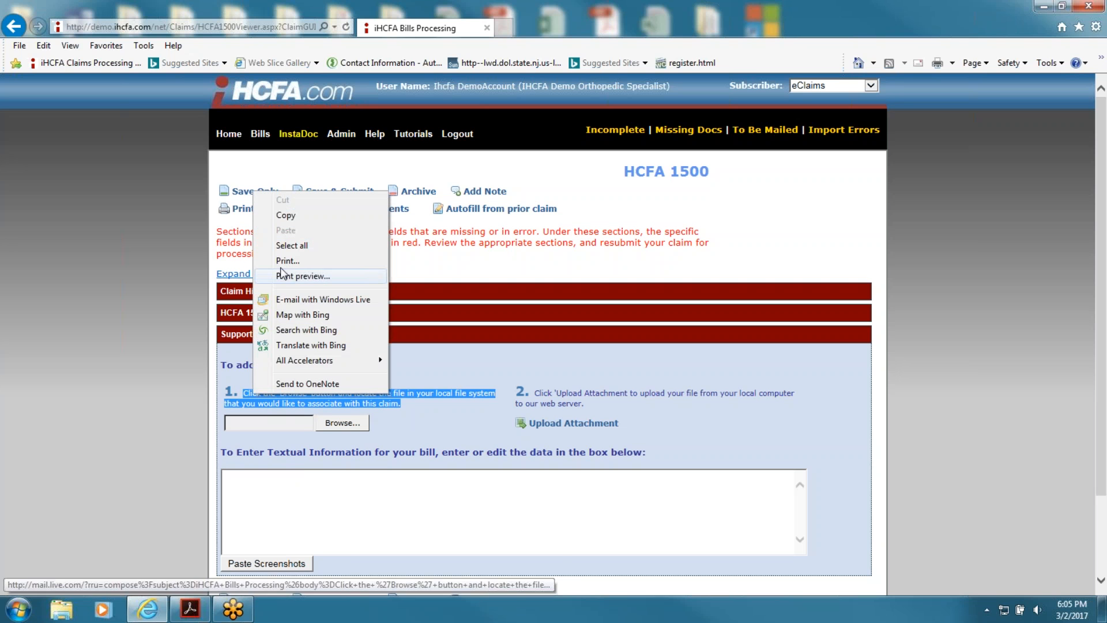
pyautogui.click(286, 214)
pyautogui.click(319, 499)
pyautogui.rightClick(319, 499)
pyautogui.click(357, 415)
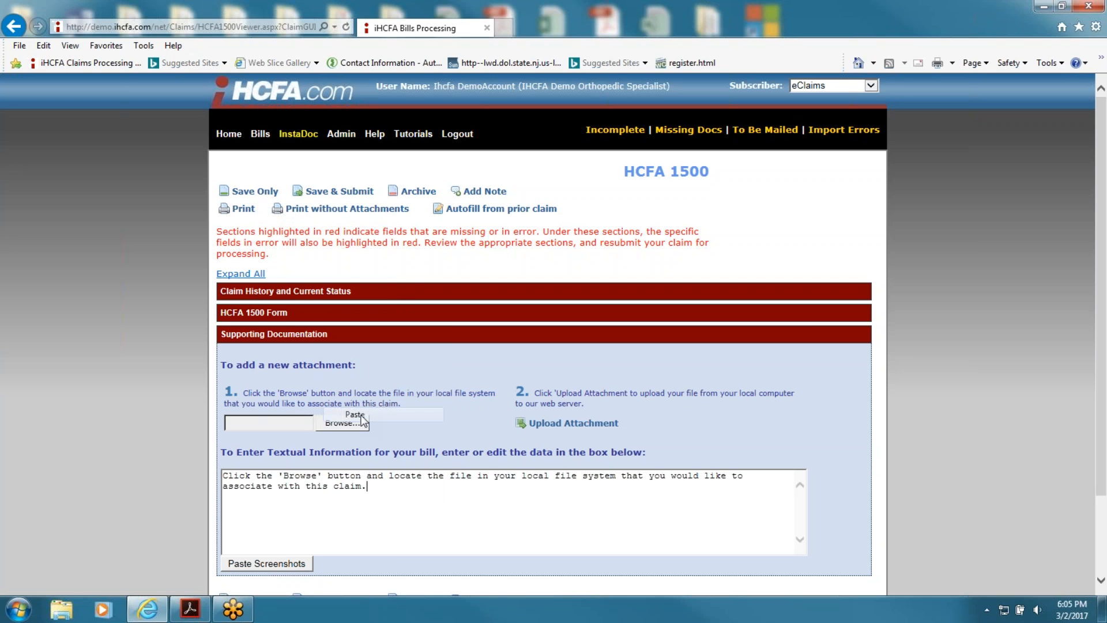
pyautogui.moveTo(385, 490); pyautogui.dragTo(186, 471)
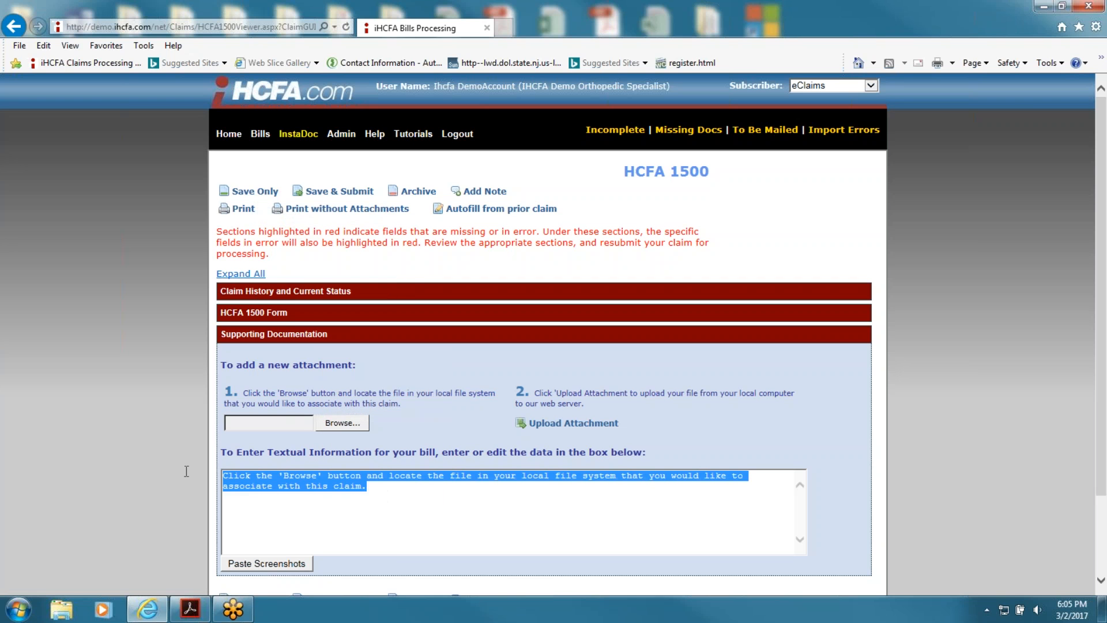
pyautogui.press('Delete')
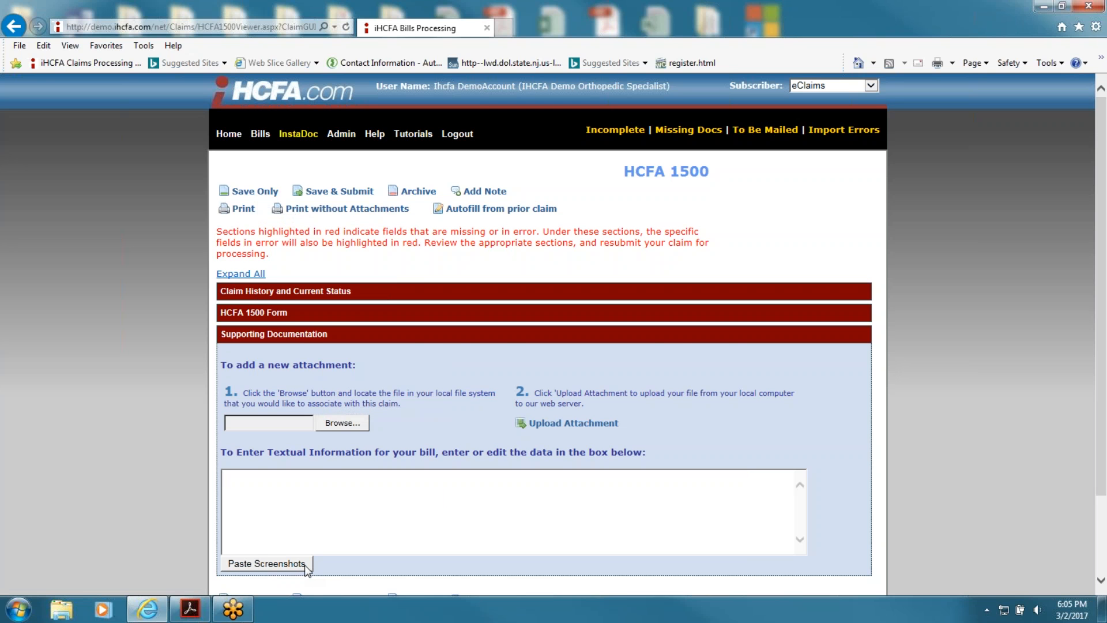
pyautogui.click(13, 26)
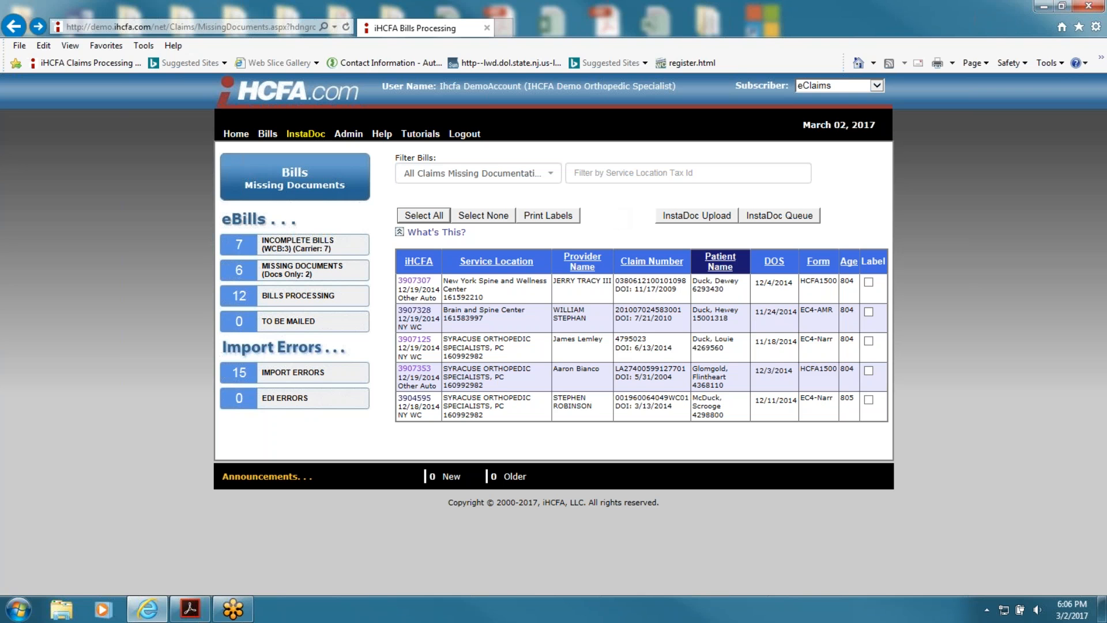
# Step: Tick all five claims for labels and print Avery 5160 barcode labels to barcode.pdf
pyautogui.click(441, 215)
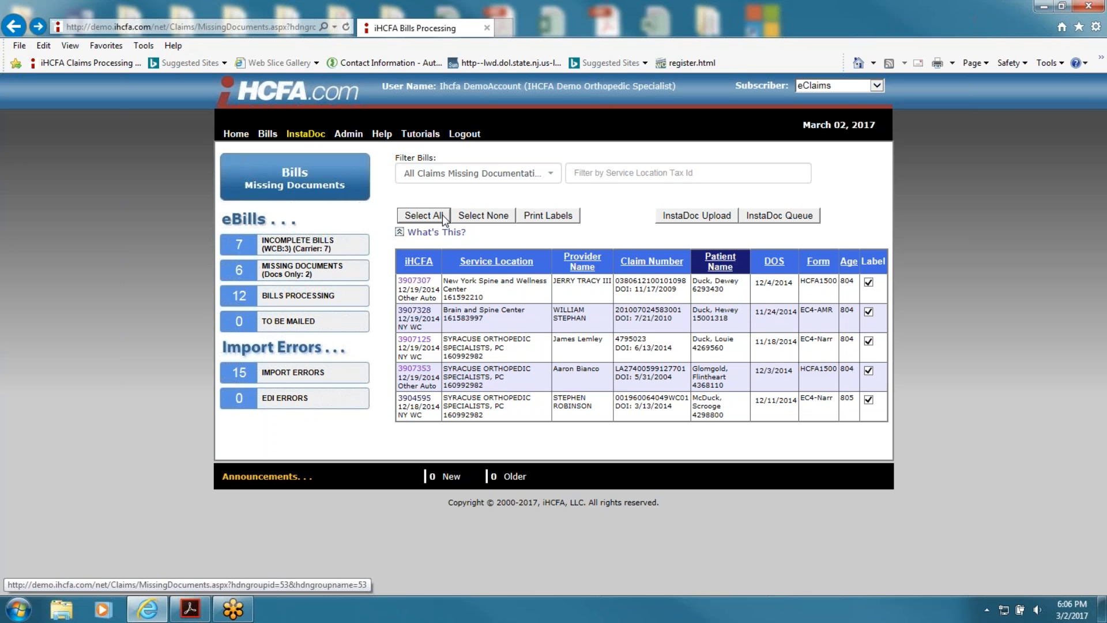
pyautogui.click(576, 219)
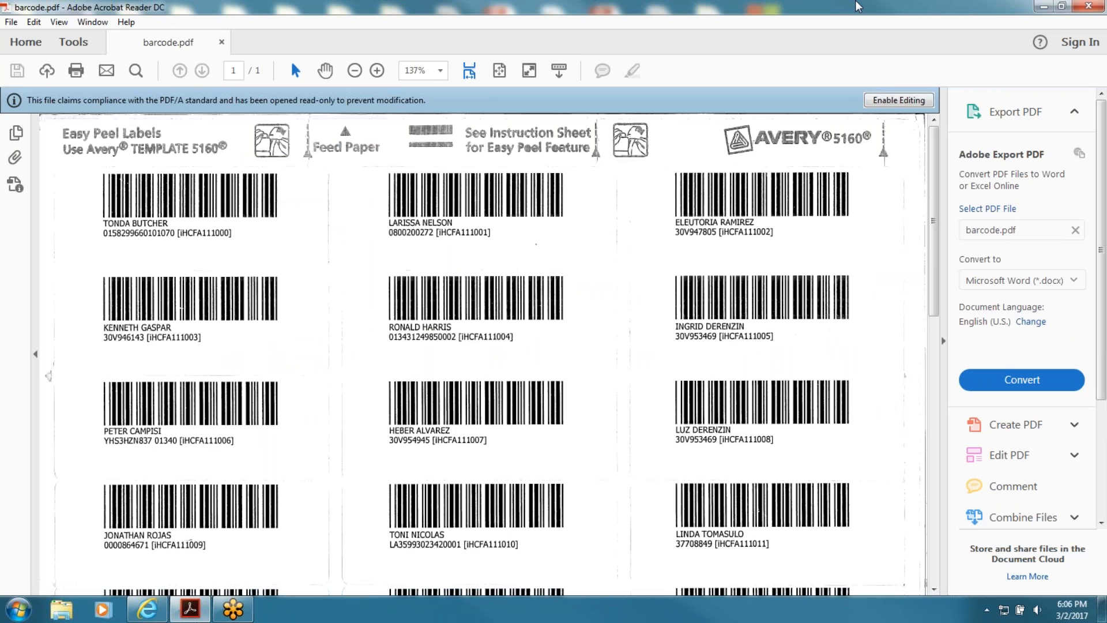
# Step: Minimize Acrobat Reader to get back to the Bills Missing Documents list
pyautogui.click(1043, 6)
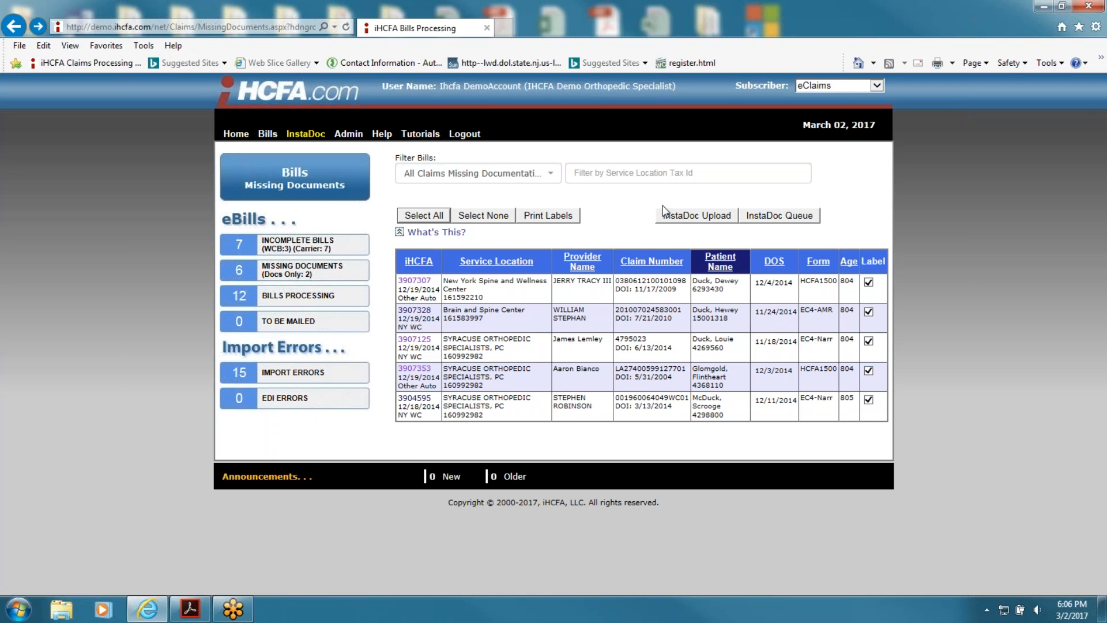
# Step: Visit InstaDoc Upload, then the Link InstaDoc Images to Bills page with 7 reports and 5 bills left
pyautogui.click(680, 219)
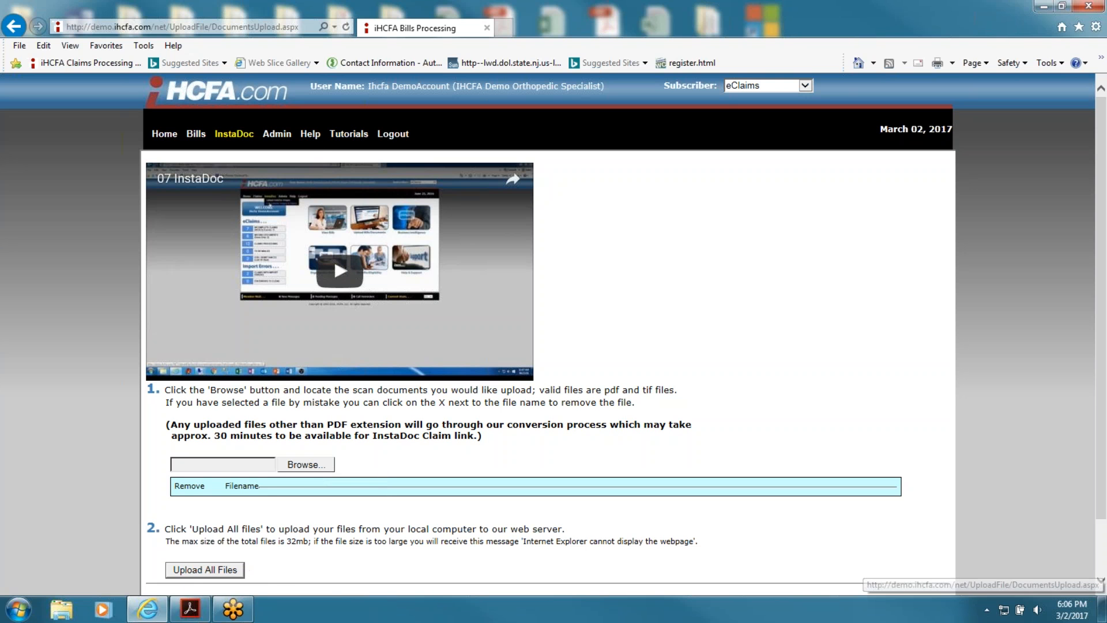
pyautogui.moveTo(243, 134)
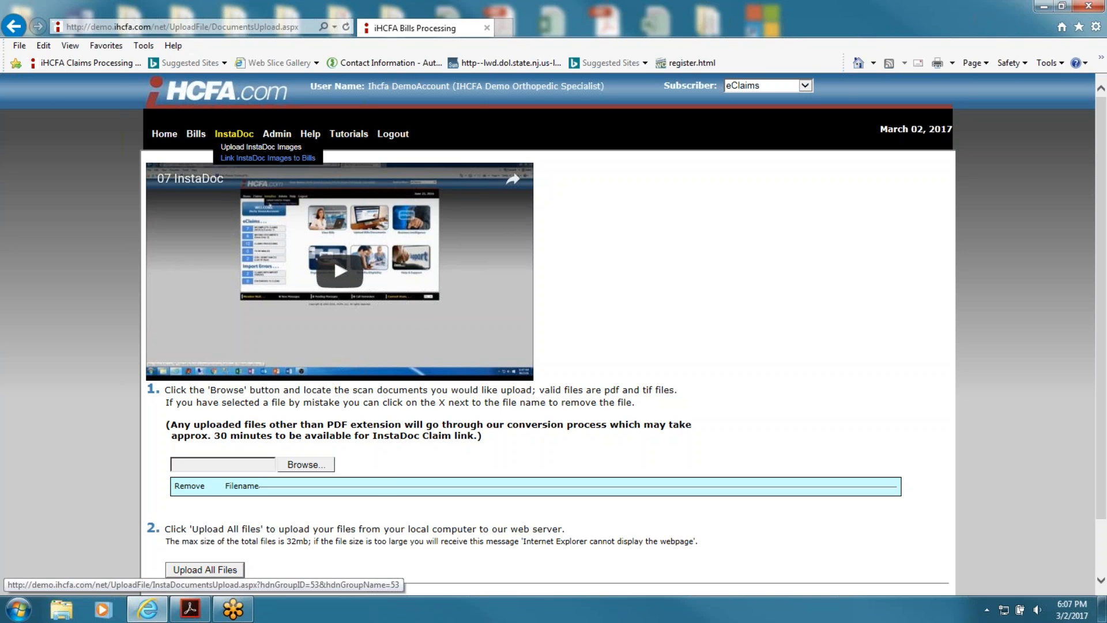
pyautogui.click(268, 158)
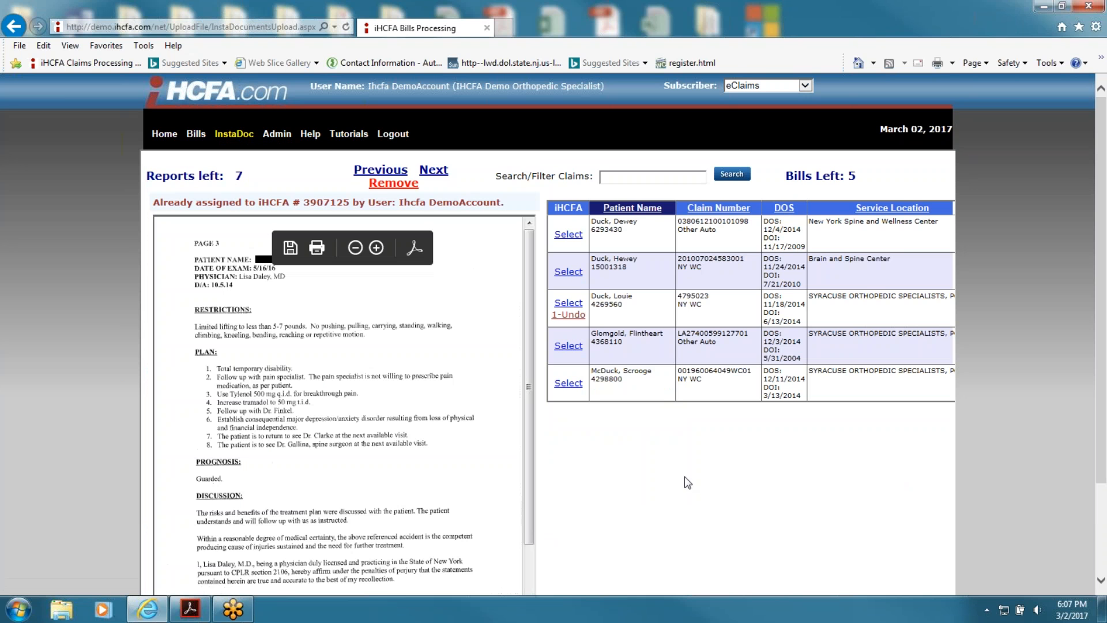
# Step: Remove the report's existing claim link and link the report to the second claim instead
pyautogui.click(568, 314)
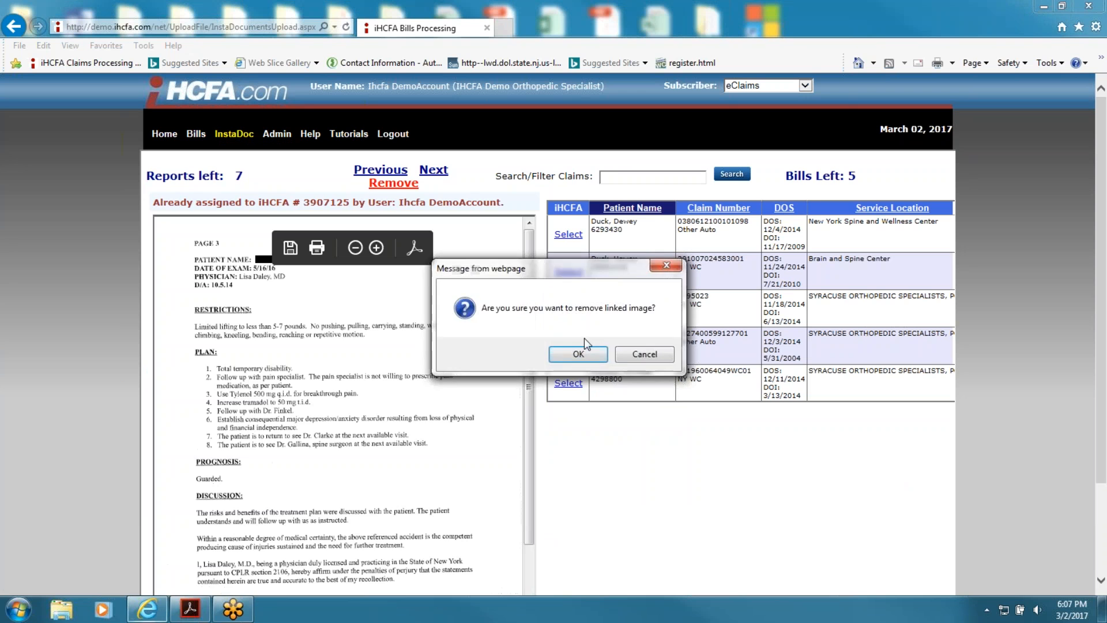
pyautogui.click(578, 352)
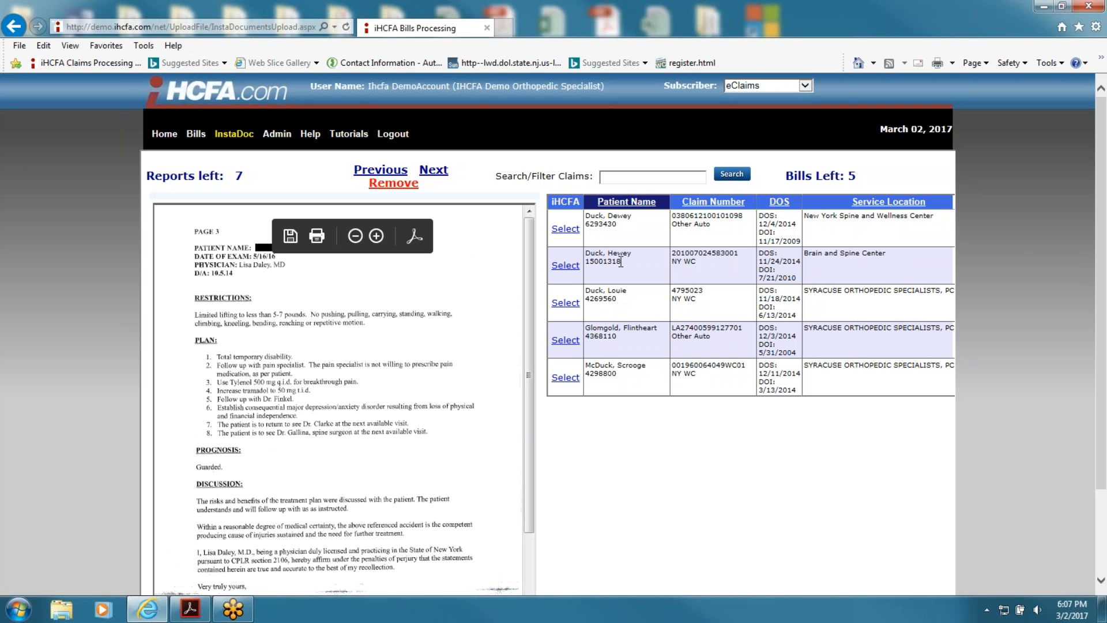
pyautogui.click(569, 270)
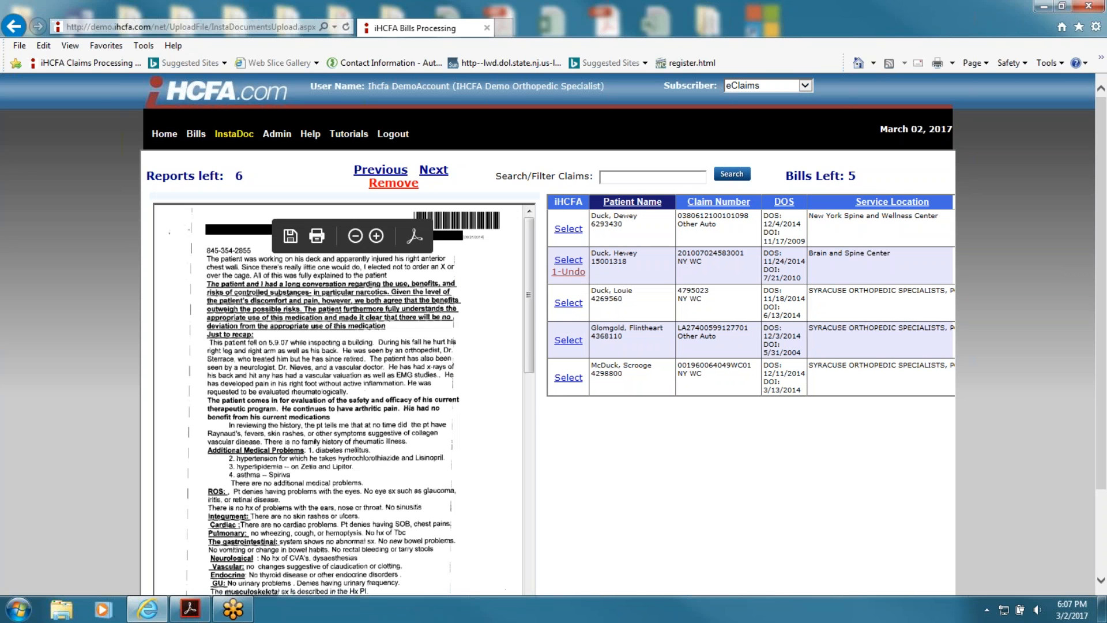
# Step: Save and submit the image links, leaving 6 reports unassigned, then return to the home page
pyautogui.click(634, 201)
pyautogui.click(634, 201)
pyautogui.scroll(-2, 654, 394)
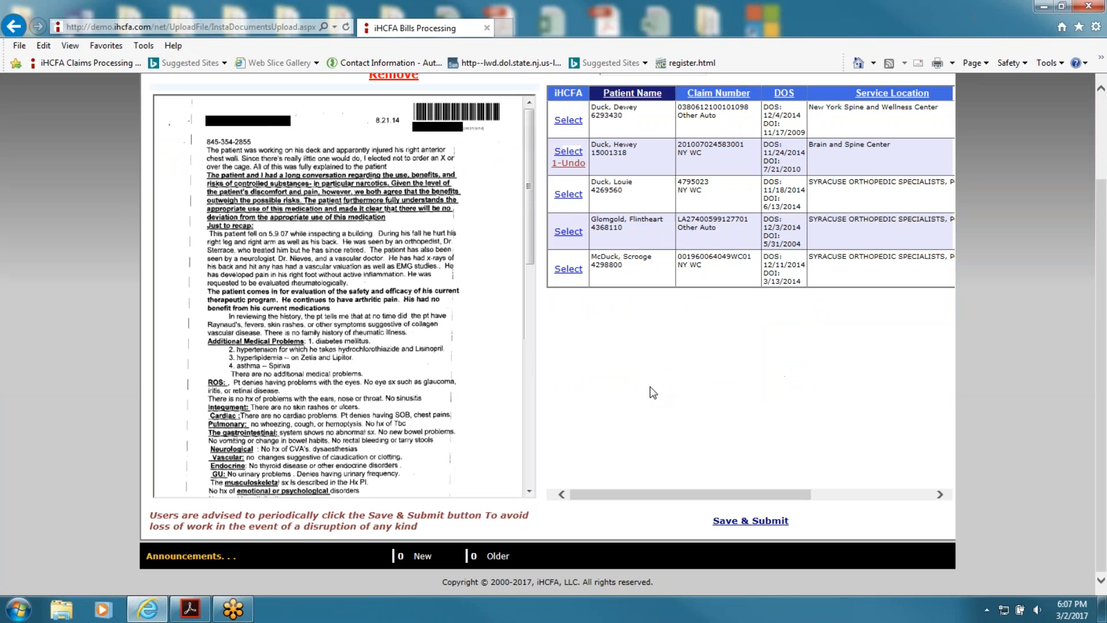
pyautogui.click(732, 521)
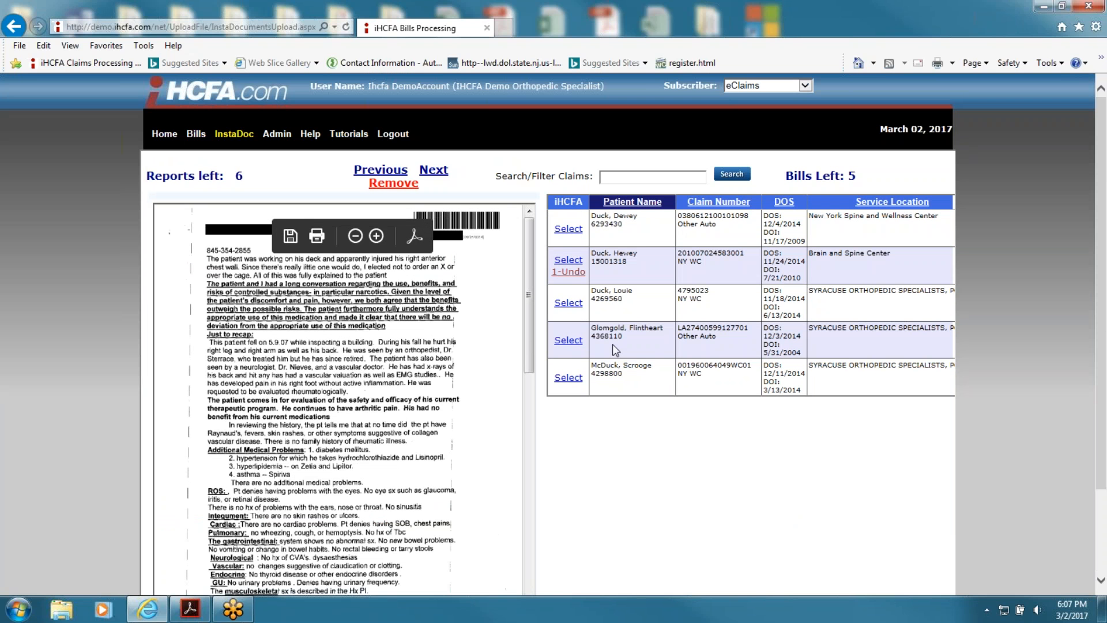
pyautogui.click(165, 134)
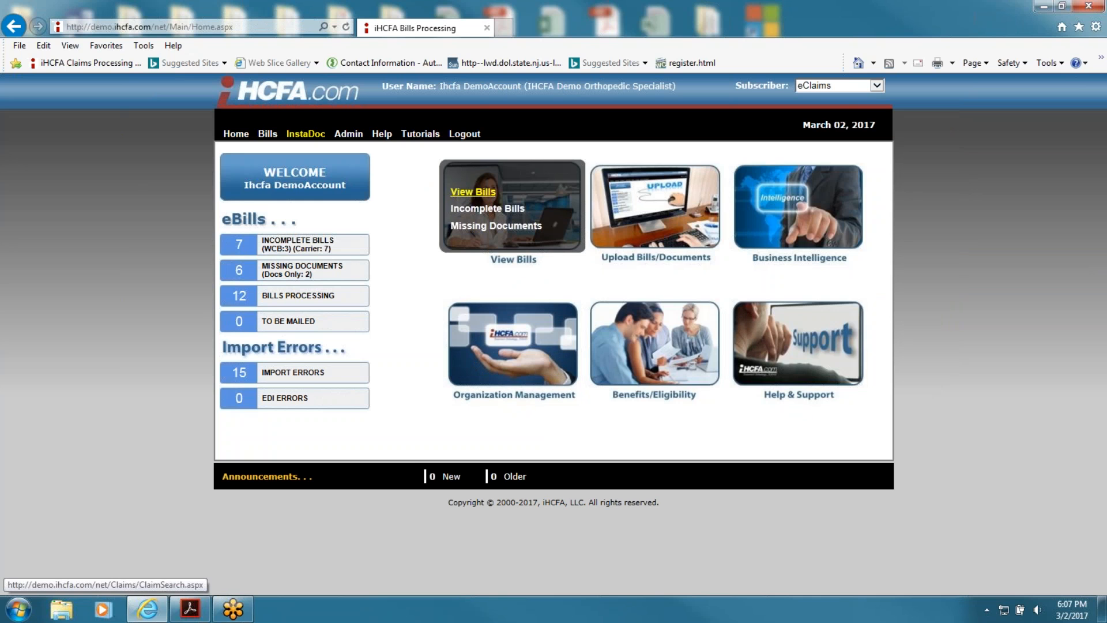
# Step: In View Bills, search by the patient's last name to list matching claims and their statuses
pyautogui.click(479, 193)
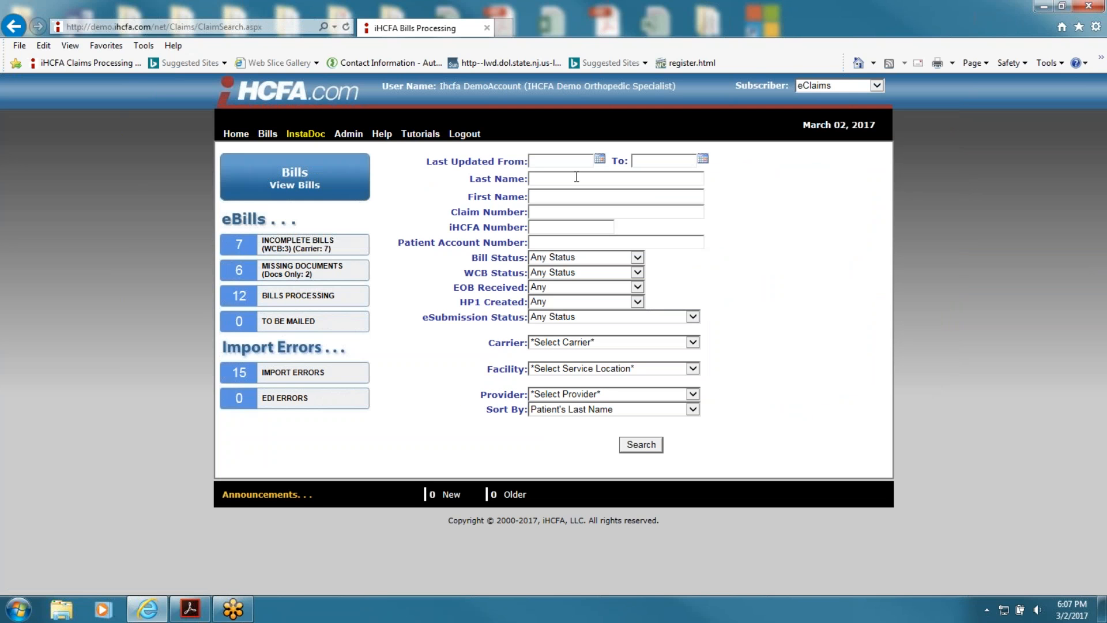
pyautogui.click(577, 177)
pyautogui.write('Pass')
pyautogui.click(657, 447)
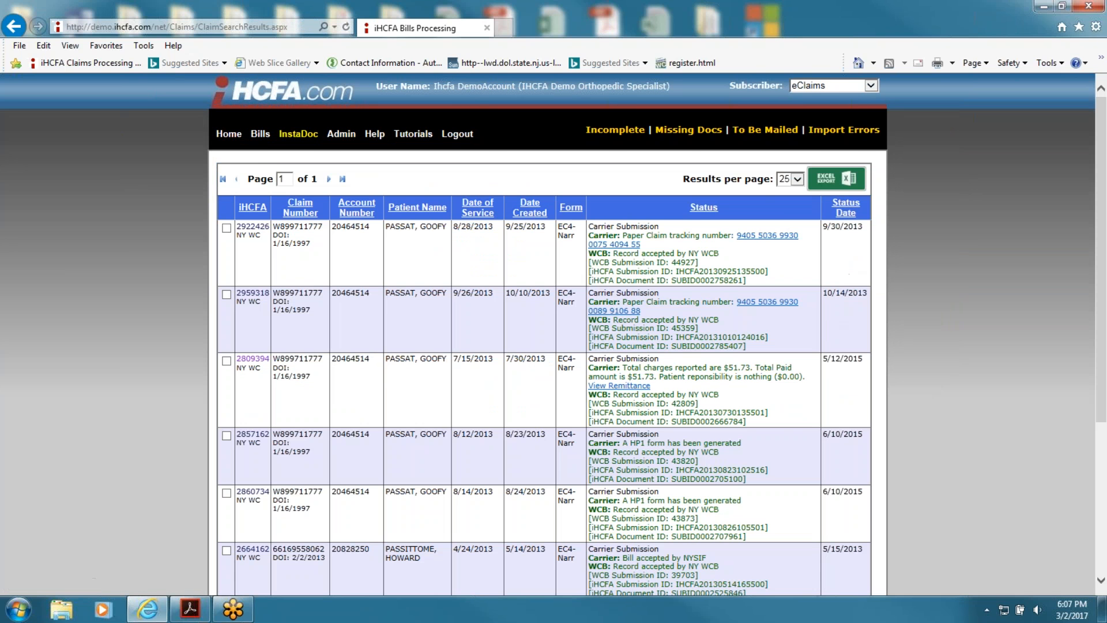
pyautogui.scroll(-5, 234, 431)
# Step: Open the EC4-Narr claim and review its history from the 04/10/2013 submission to the 06/08/2015 HP1 form
pyautogui.click(253, 424)
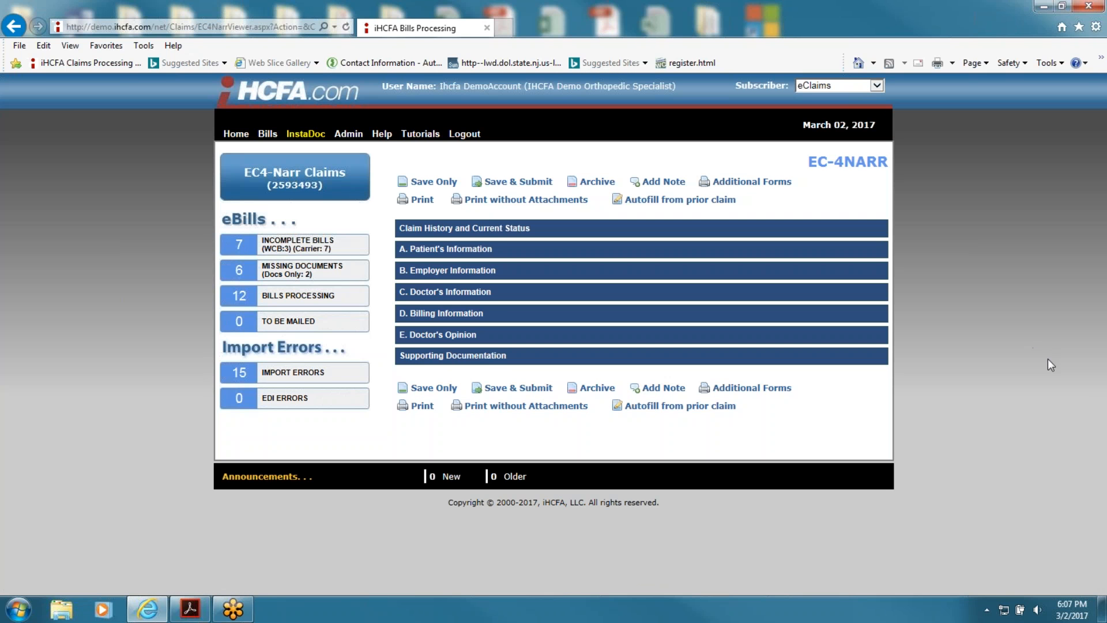
pyautogui.click(468, 229)
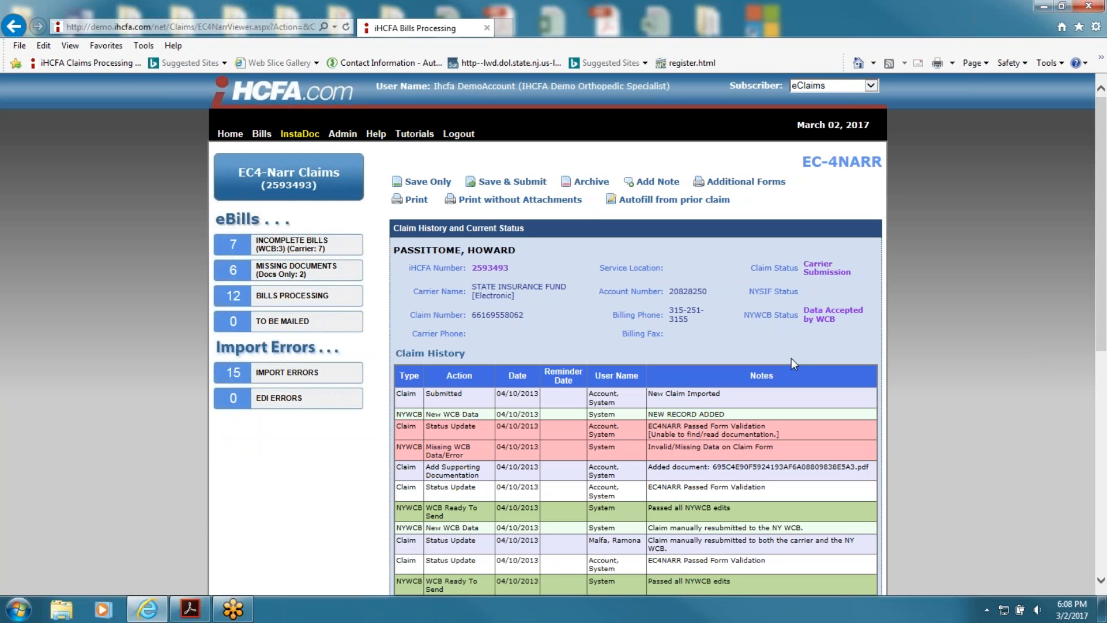
pyautogui.scroll(-4, 753, 351)
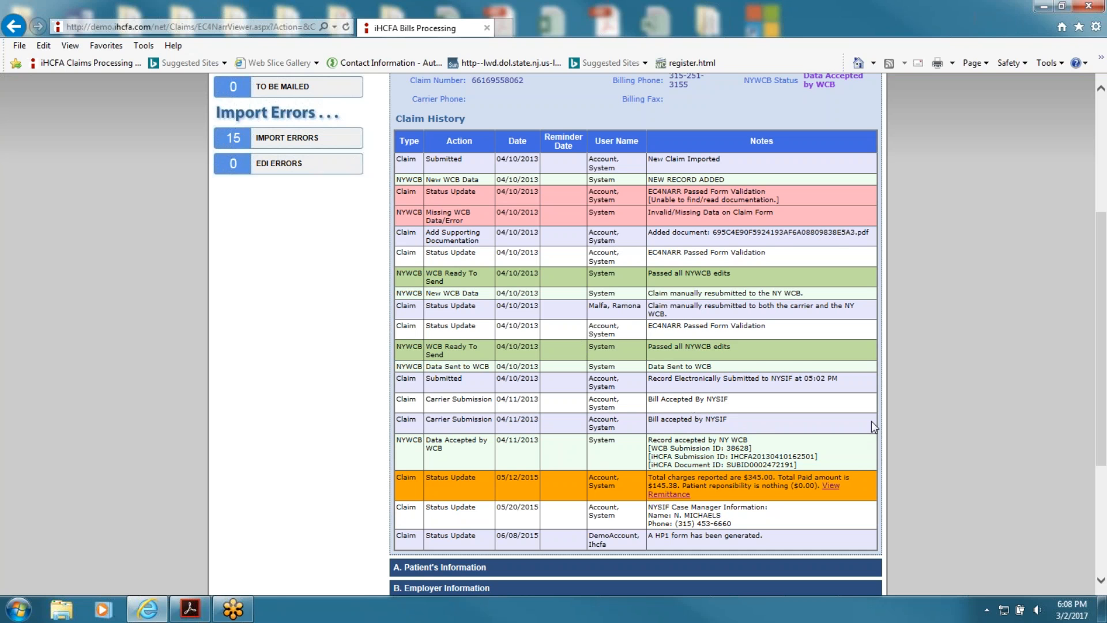
pyautogui.scroll(-2, 871, 421)
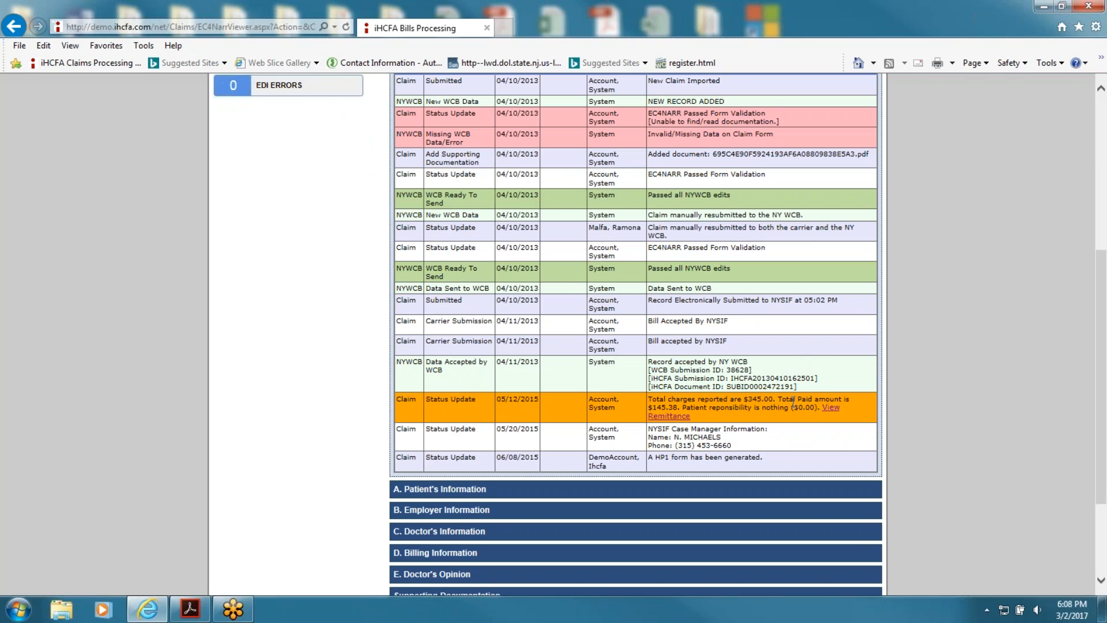
# Step: View the claim's remittance PDF ($345.00 billed, $145.38 paid) in its own tab, then return to the claim
pyautogui.moveTo(795, 387); pyautogui.dragTo(728, 383)
pyautogui.click(831, 410)
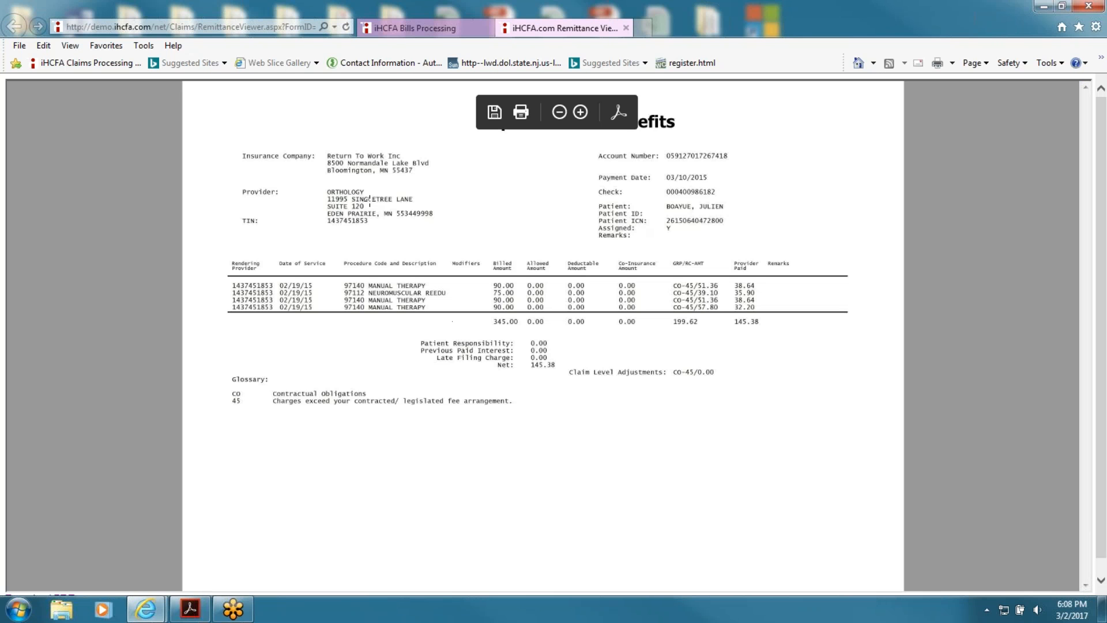
pyautogui.click(391, 31)
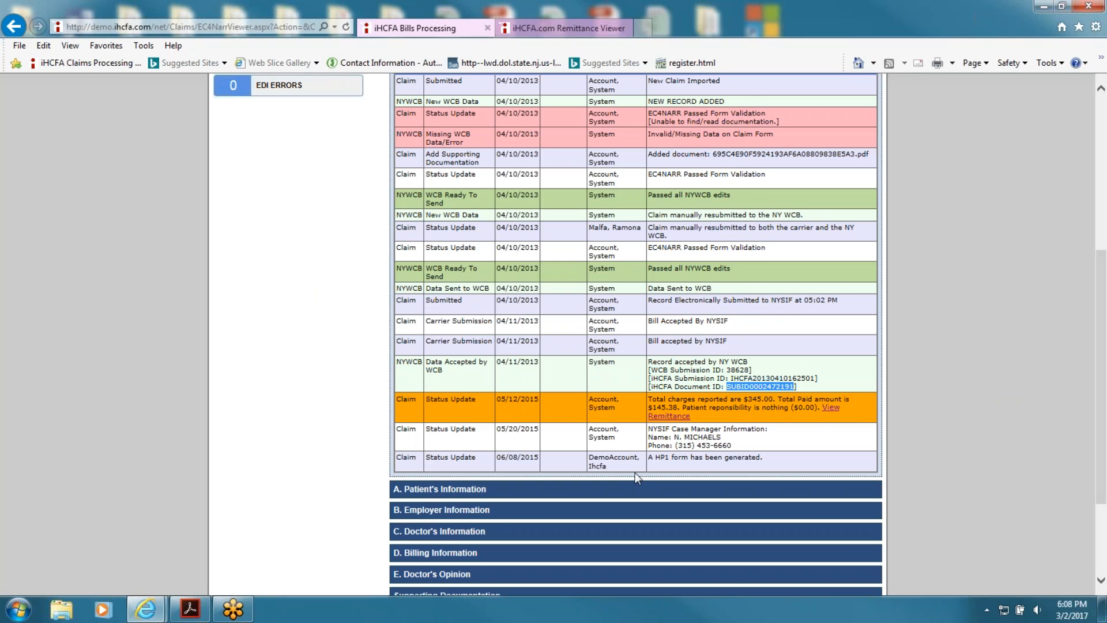
# Step: Start a new HP1 appeals form from the Additional Forms menu at the bottom of the claim
pyautogui.scroll(-3, 954, 456)
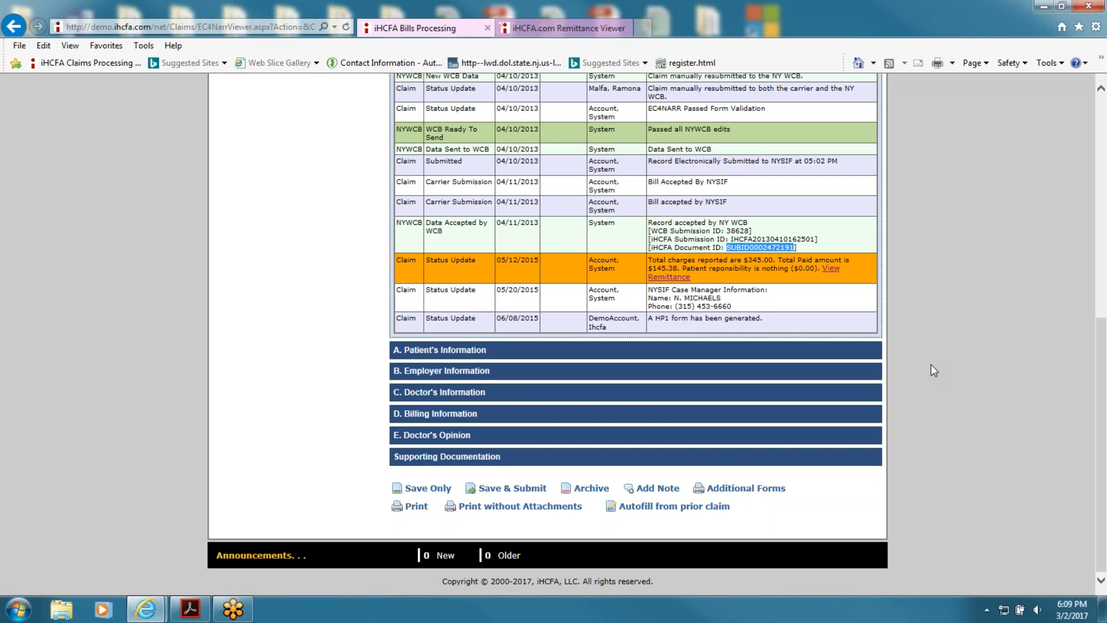
pyautogui.moveTo(745, 491)
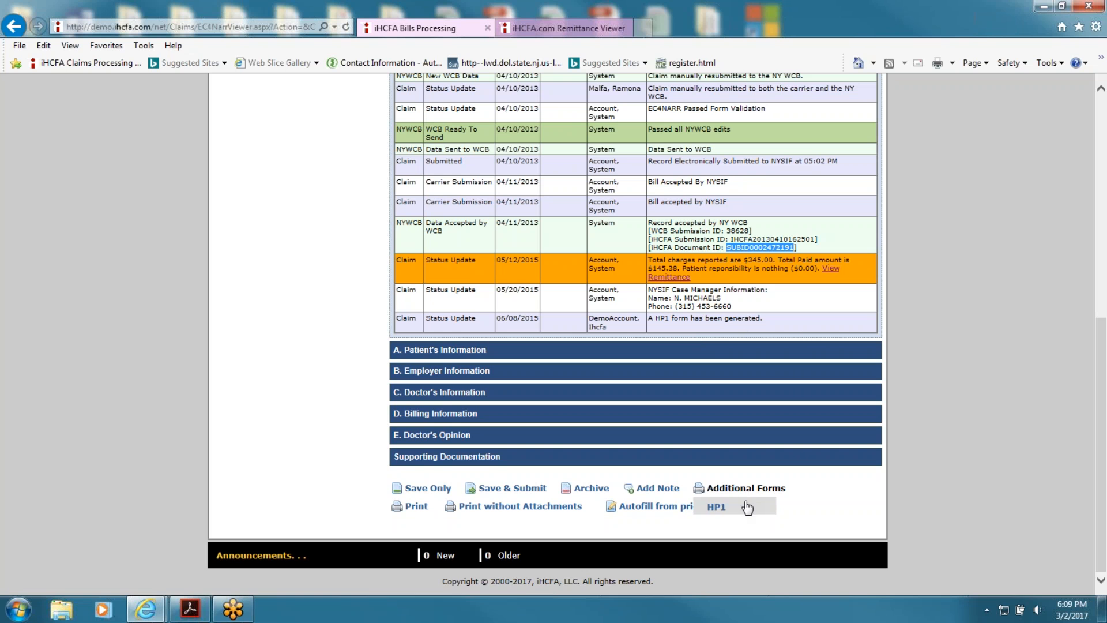
pyautogui.click(743, 506)
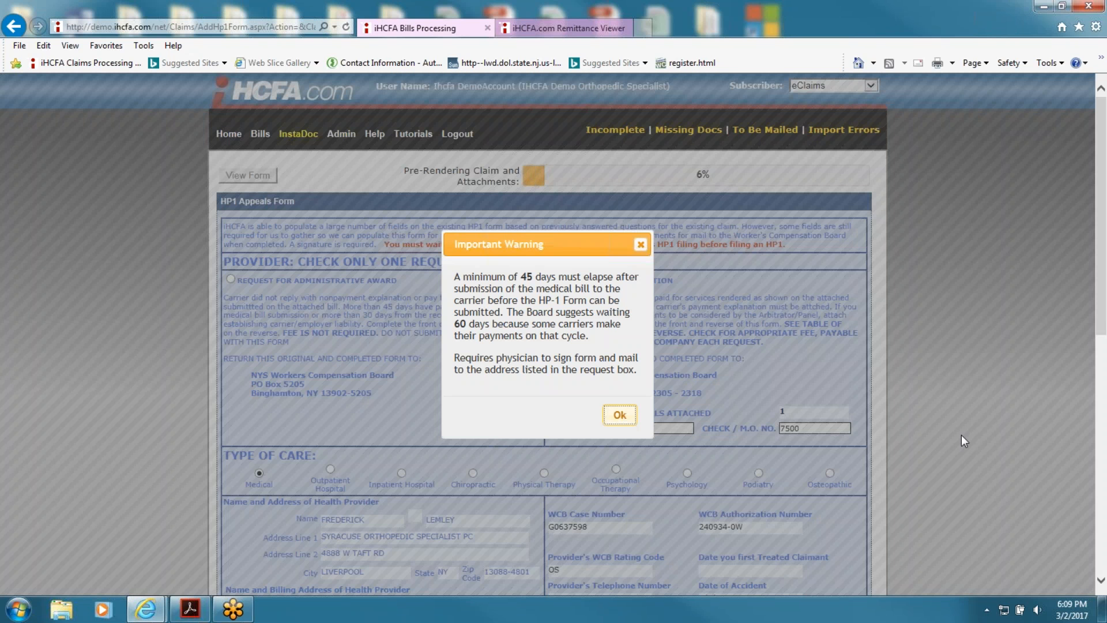
# Step: Dismiss the 45-day warning, review the prefilled HP1 arbitration form with its $25.00 fee, and go back
pyautogui.click(619, 416)
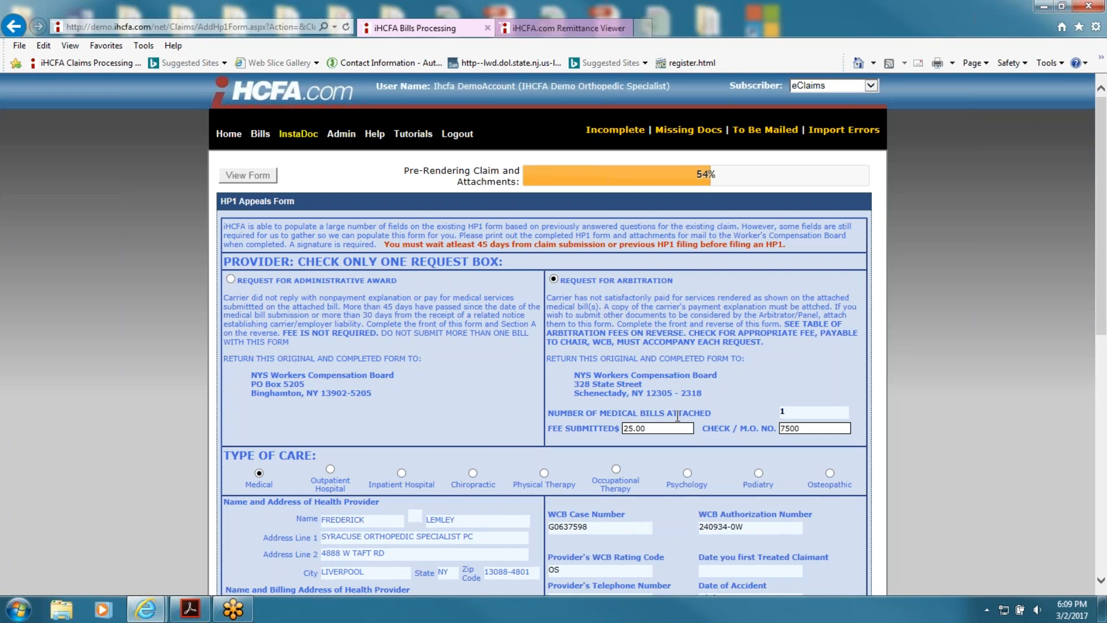
pyautogui.scroll(-8, 678, 421)
pyautogui.scroll(8, 674, 417)
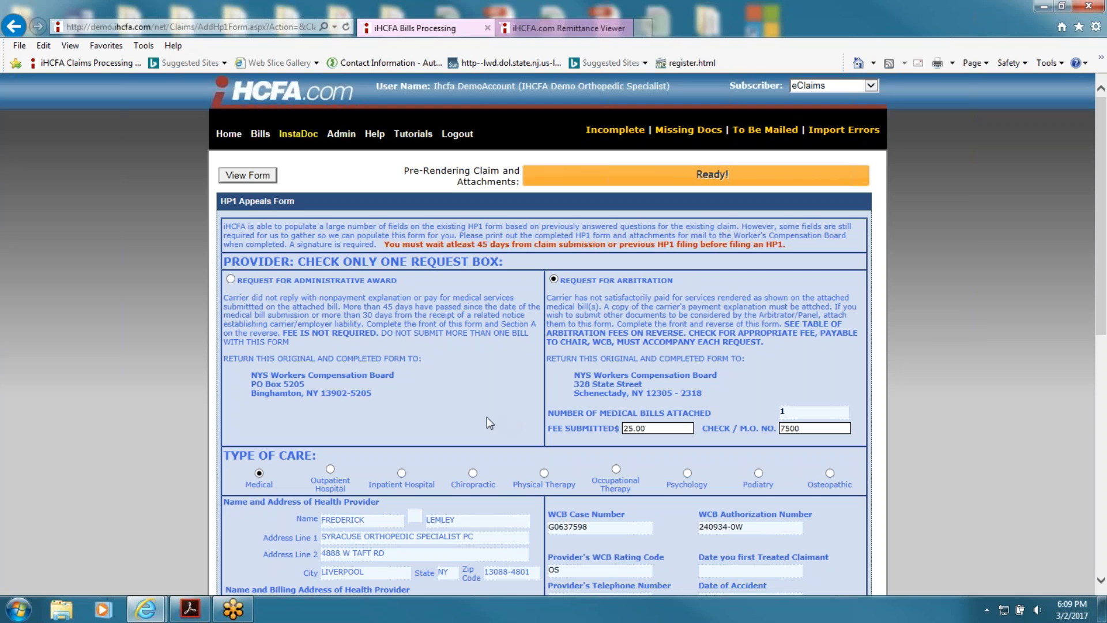
pyautogui.scroll(-9, 1008, 371)
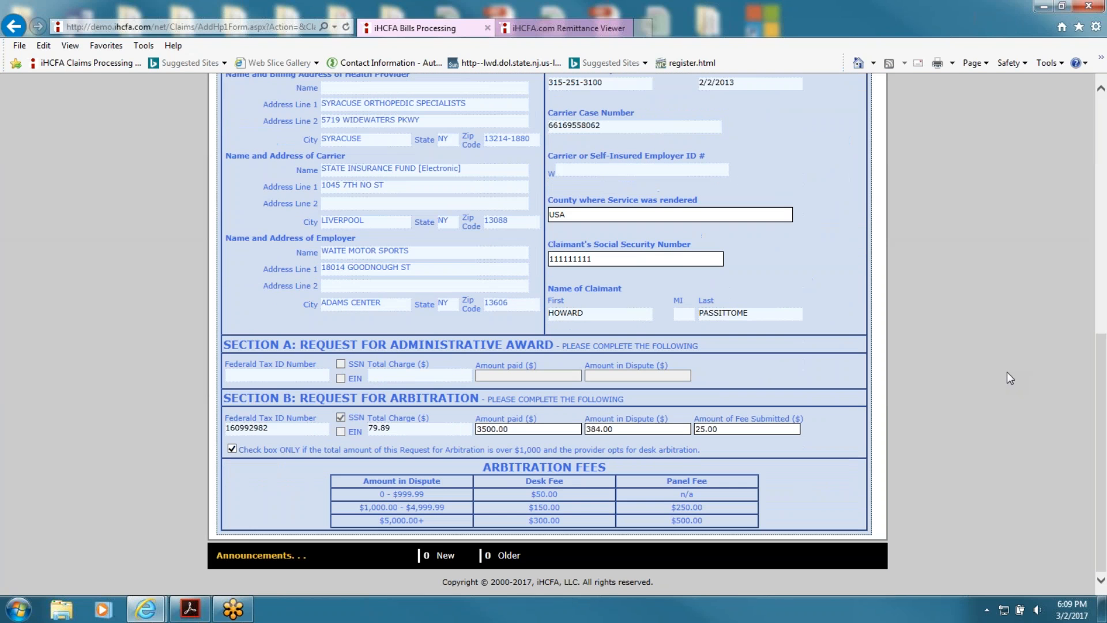
pyautogui.scroll(9, 1009, 379)
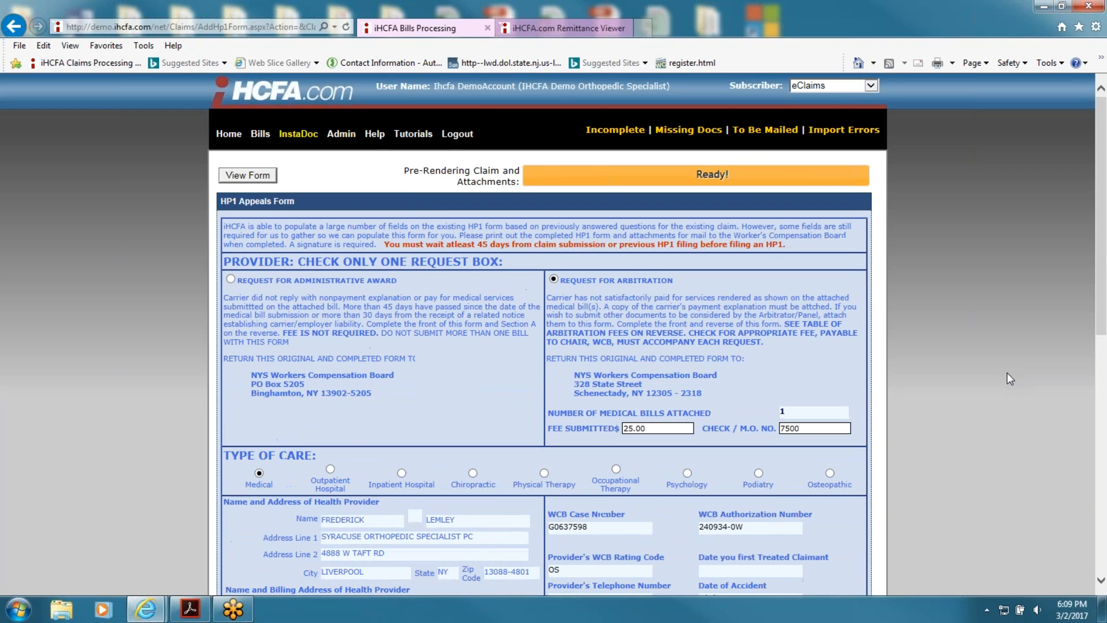
pyautogui.click(14, 28)
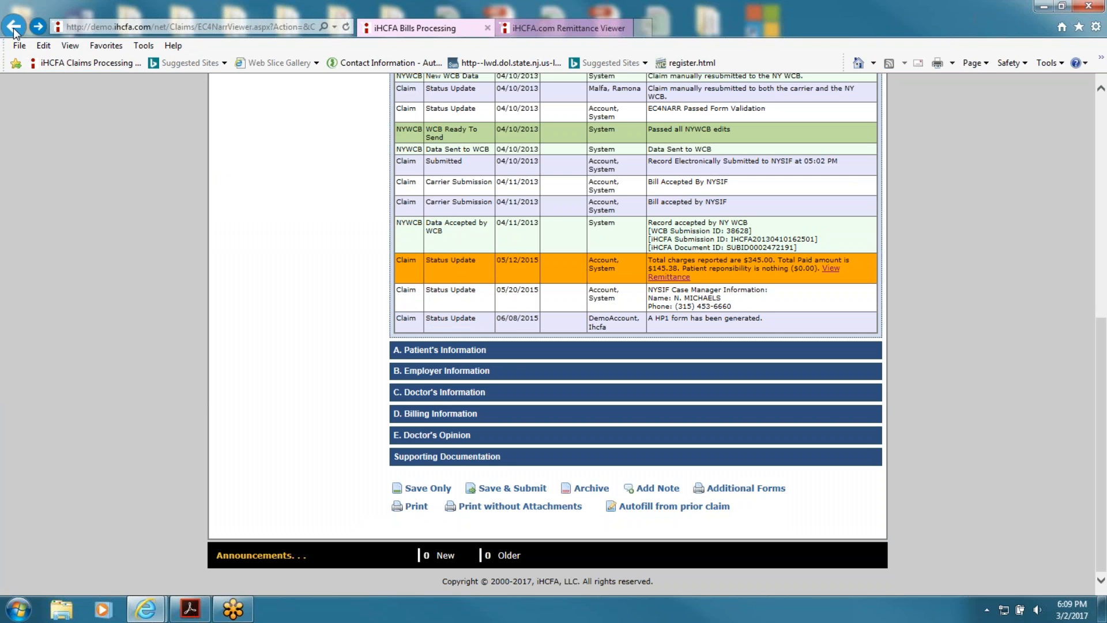
pyautogui.click(14, 28)
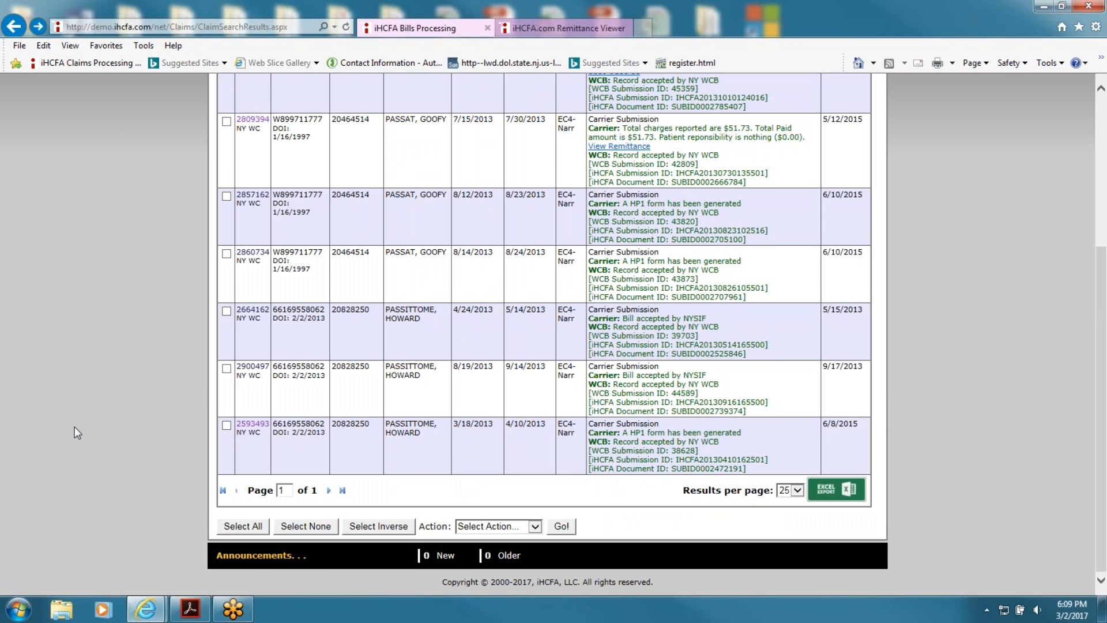
pyautogui.scroll(5, 74, 427)
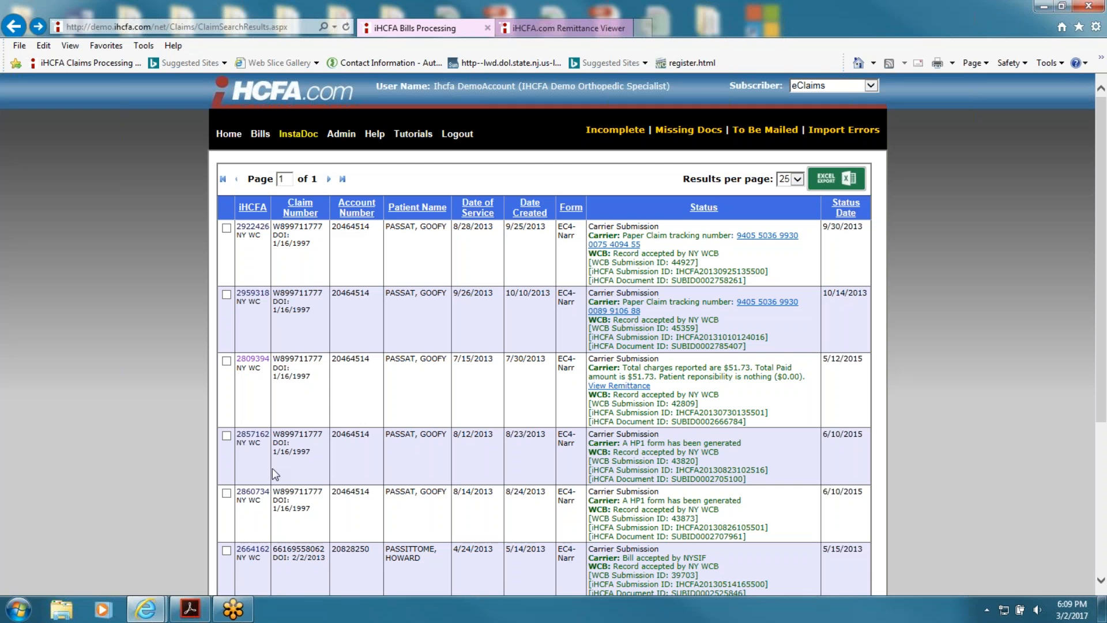
pyautogui.click(249, 359)
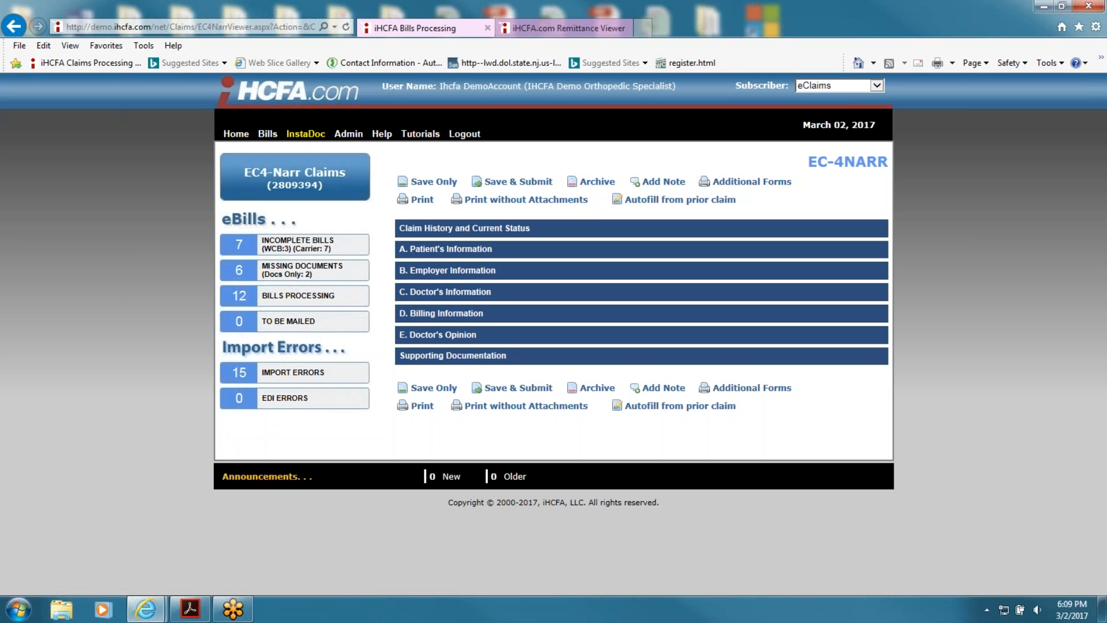
pyautogui.click(464, 231)
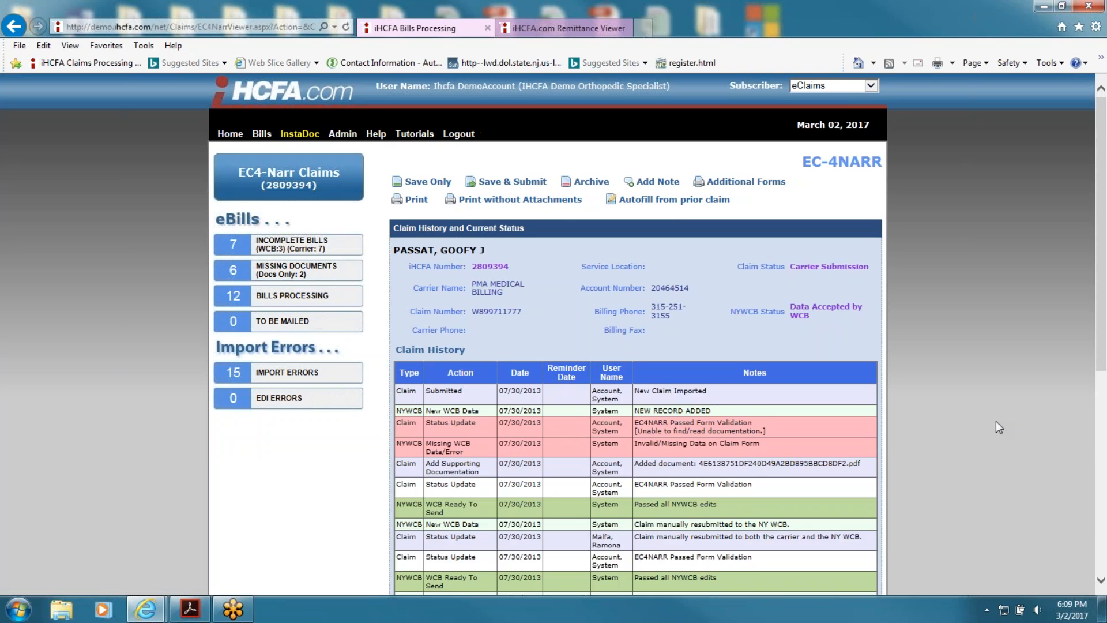
pyautogui.scroll(-2, 995, 421)
pyautogui.scroll(-6, 992, 424)
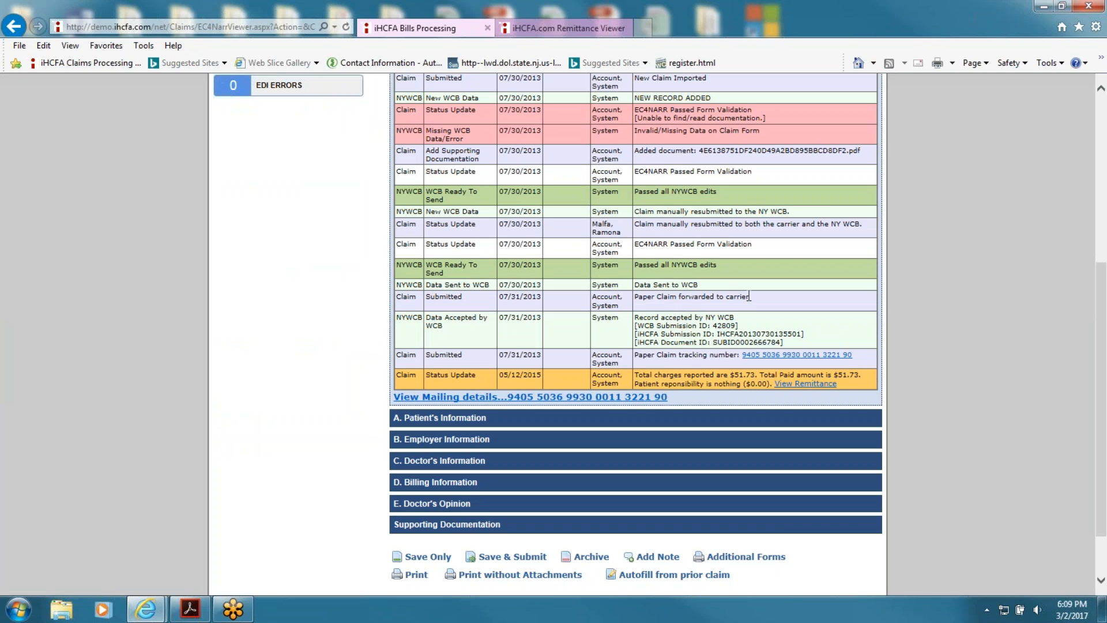
pyautogui.click(622, 399)
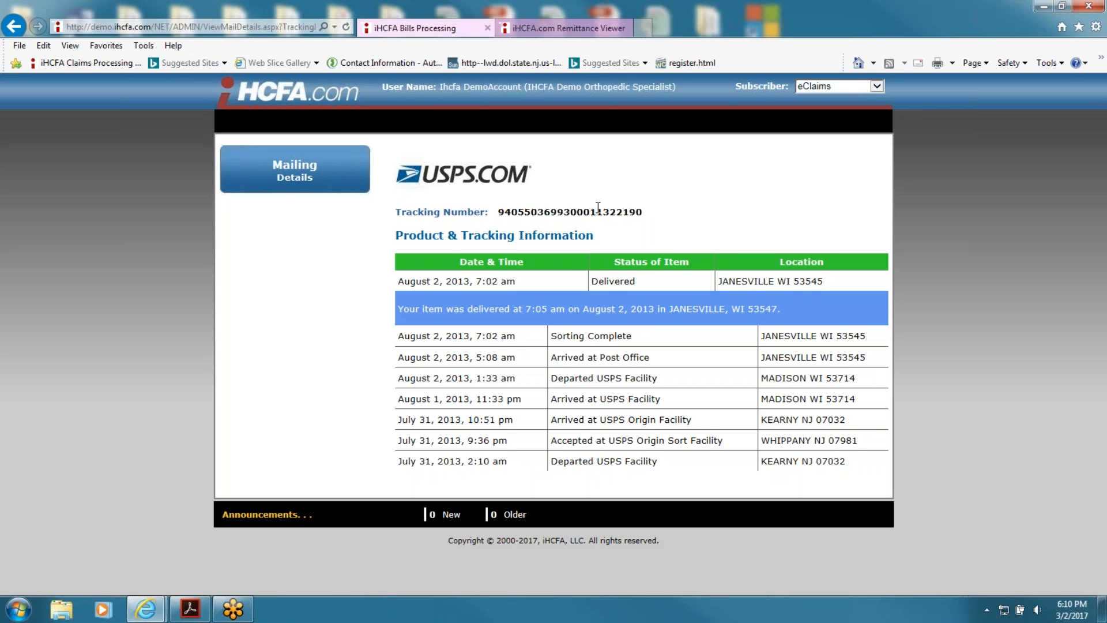
pyautogui.click(5, 34)
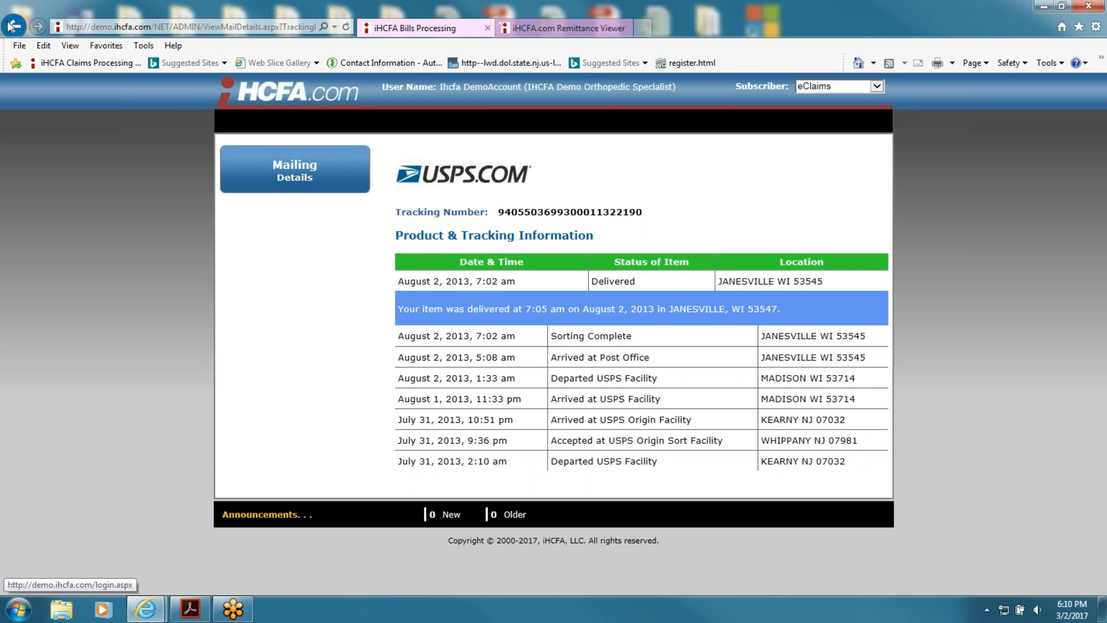
pyautogui.scroll(5, 939, 436)
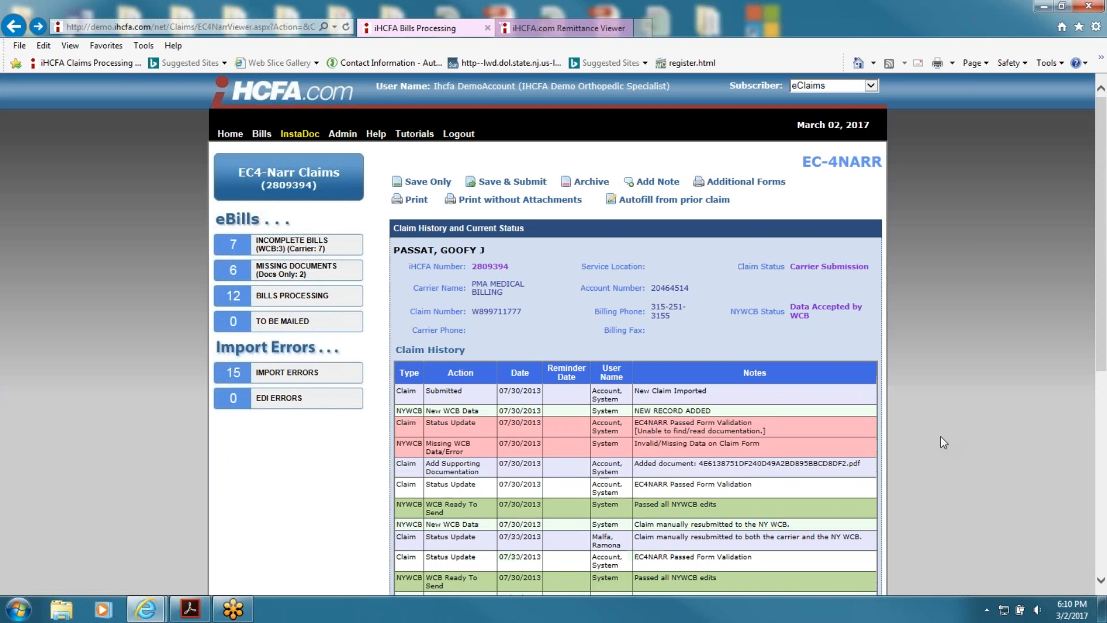
# Step: View the Add Provider and Add Service Location forms under Organization Management
pyautogui.click(230, 133)
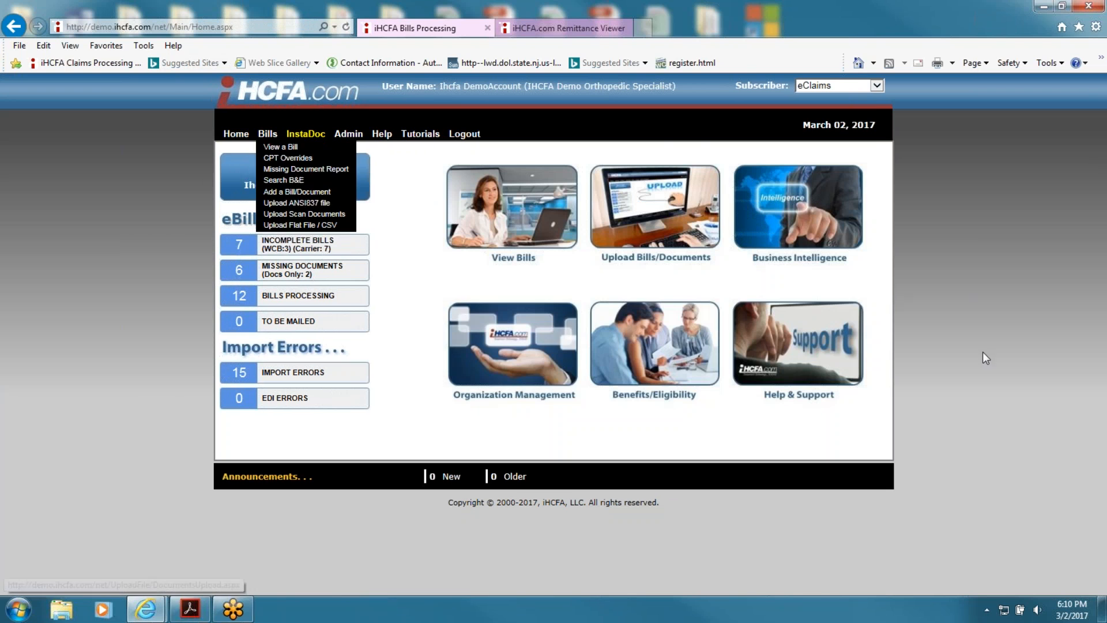
pyautogui.moveTo(525, 372)
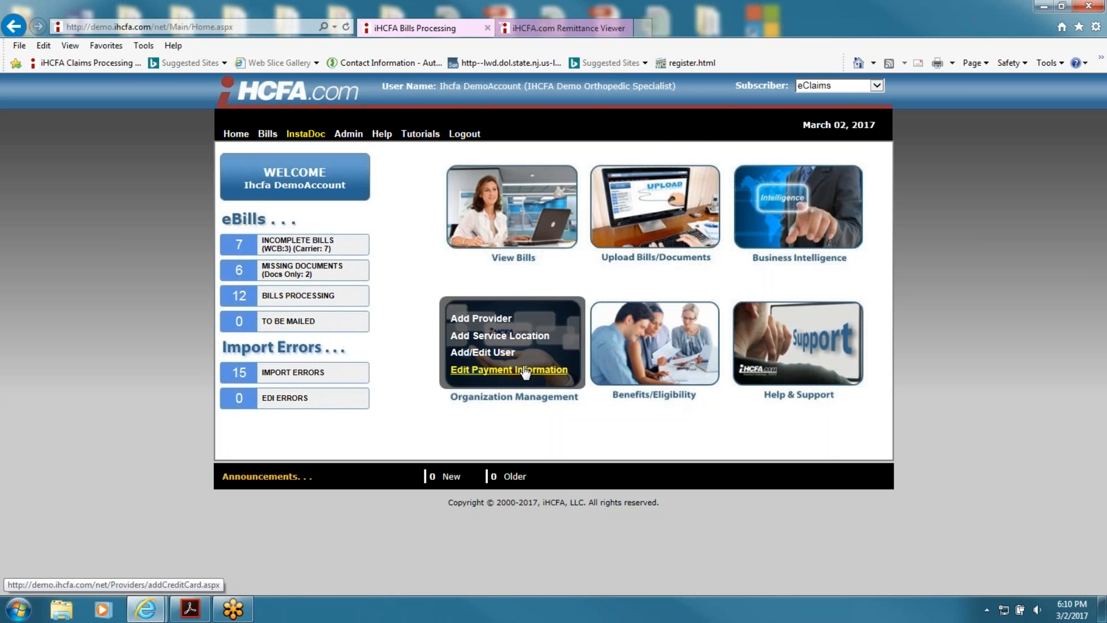
pyautogui.click(504, 323)
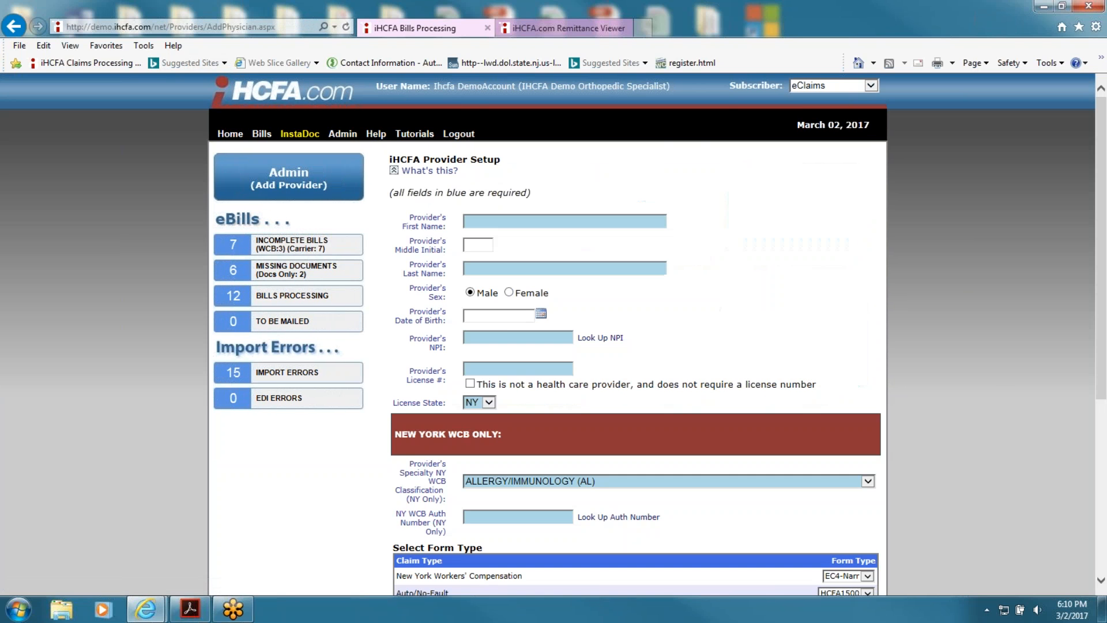
pyautogui.scroll(-5, 781, 309)
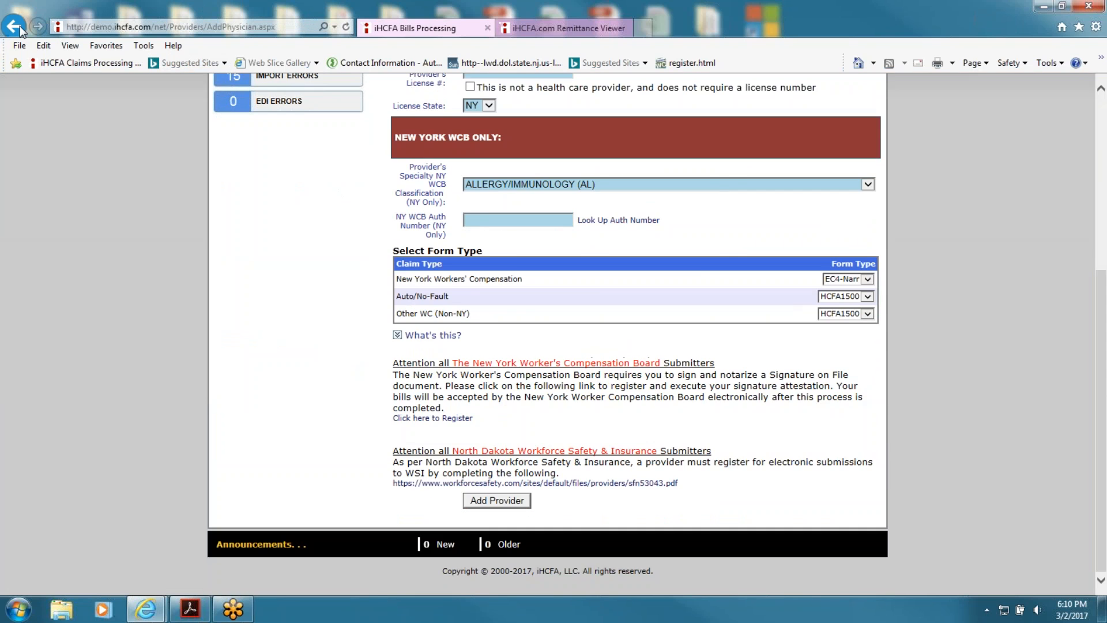
pyautogui.click(19, 26)
pyautogui.click(499, 335)
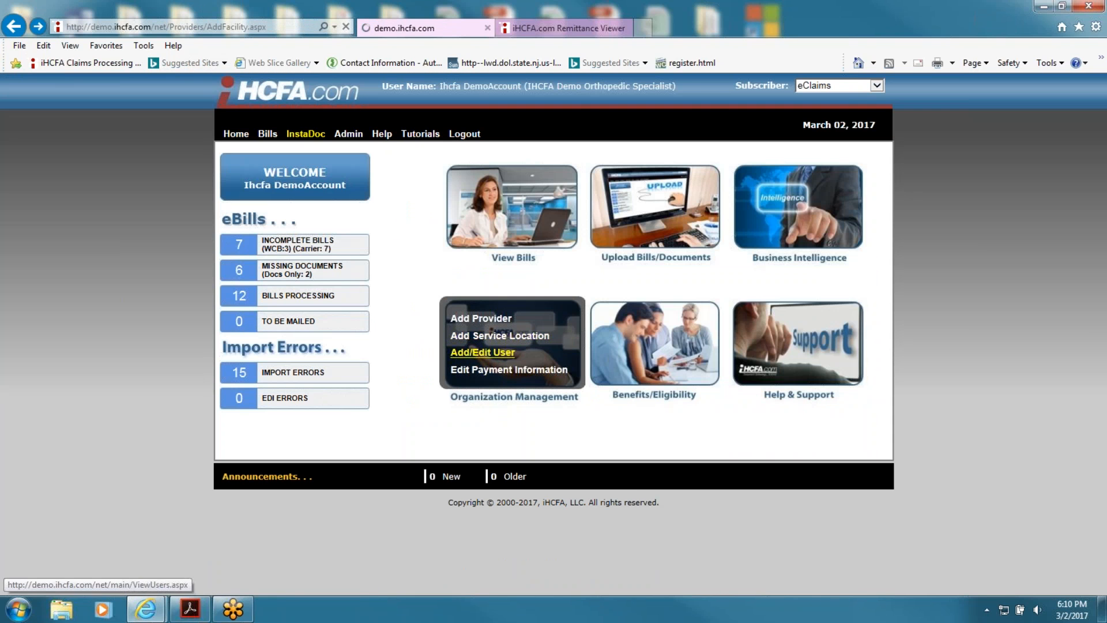
pyautogui.scroll(-3, 686, 289)
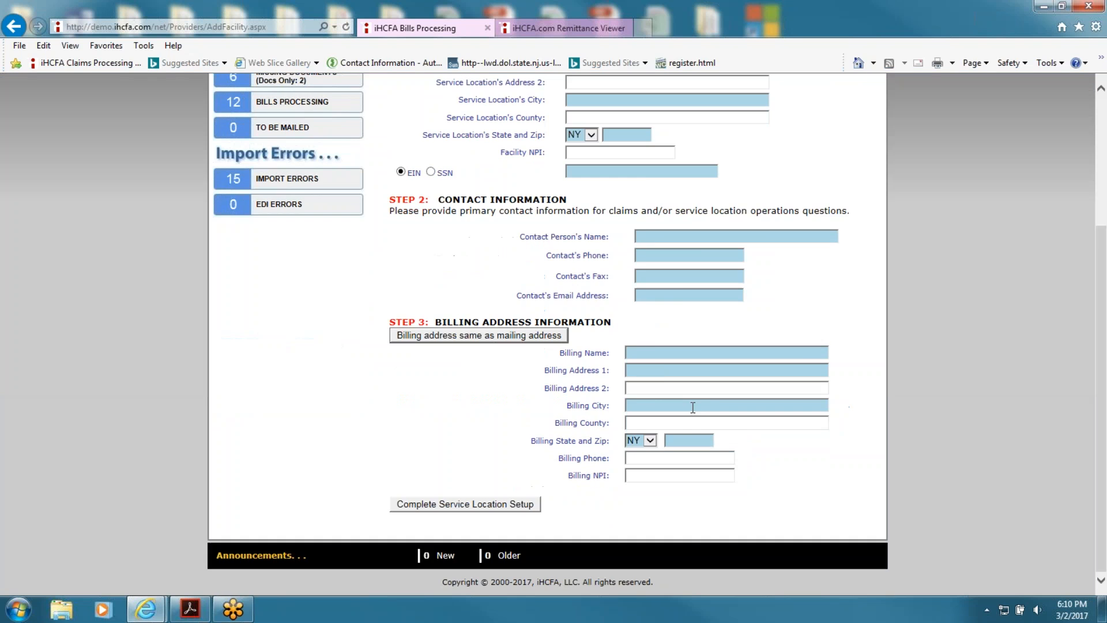
pyautogui.click(14, 26)
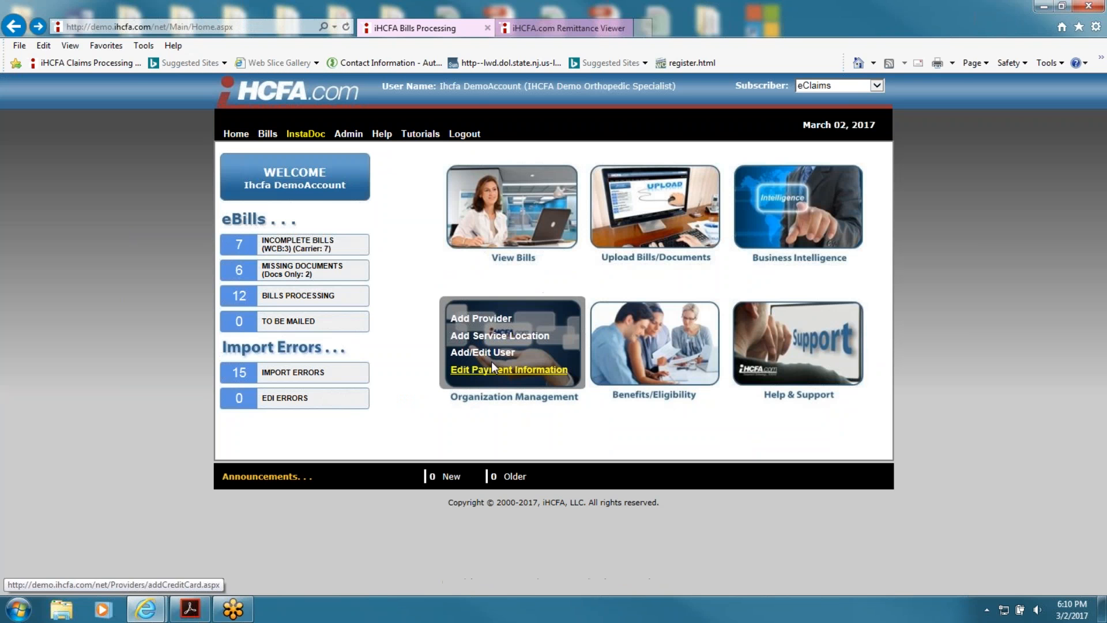
# Step: View the one-user active users list and the blank Add Additional Users form, then return home
pyautogui.click(489, 358)
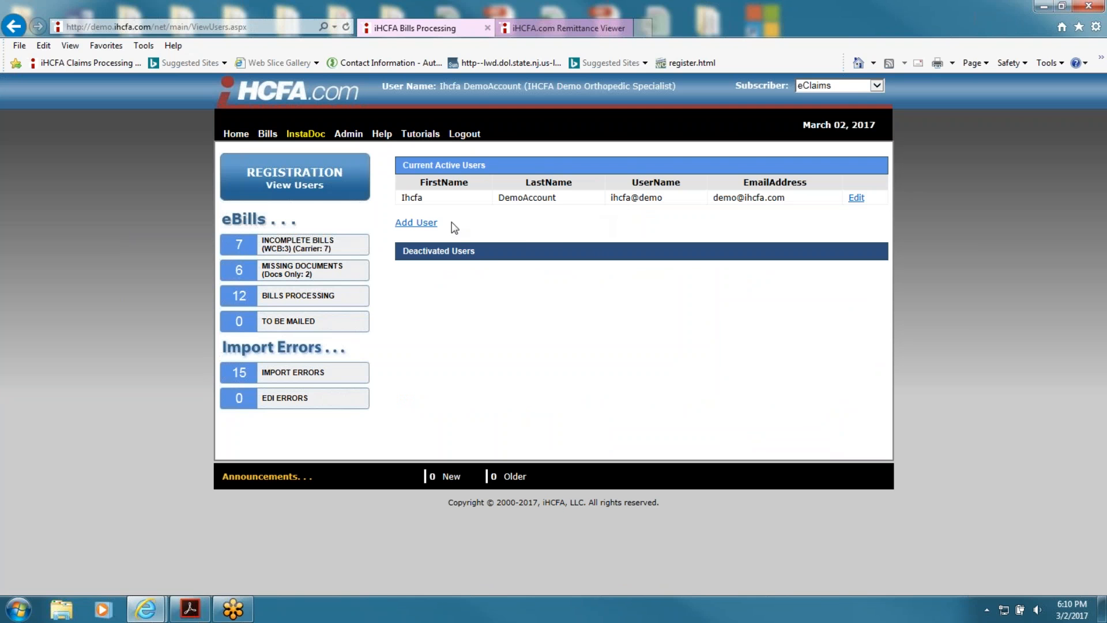
pyautogui.click(427, 225)
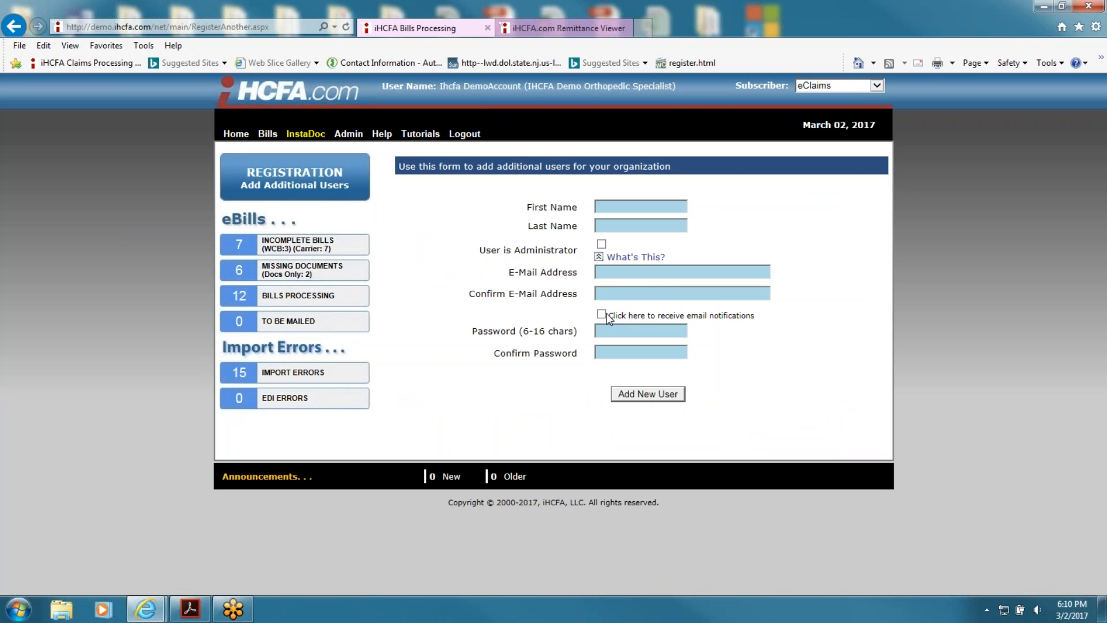
pyautogui.click(13, 26)
pyautogui.click(13, 26)
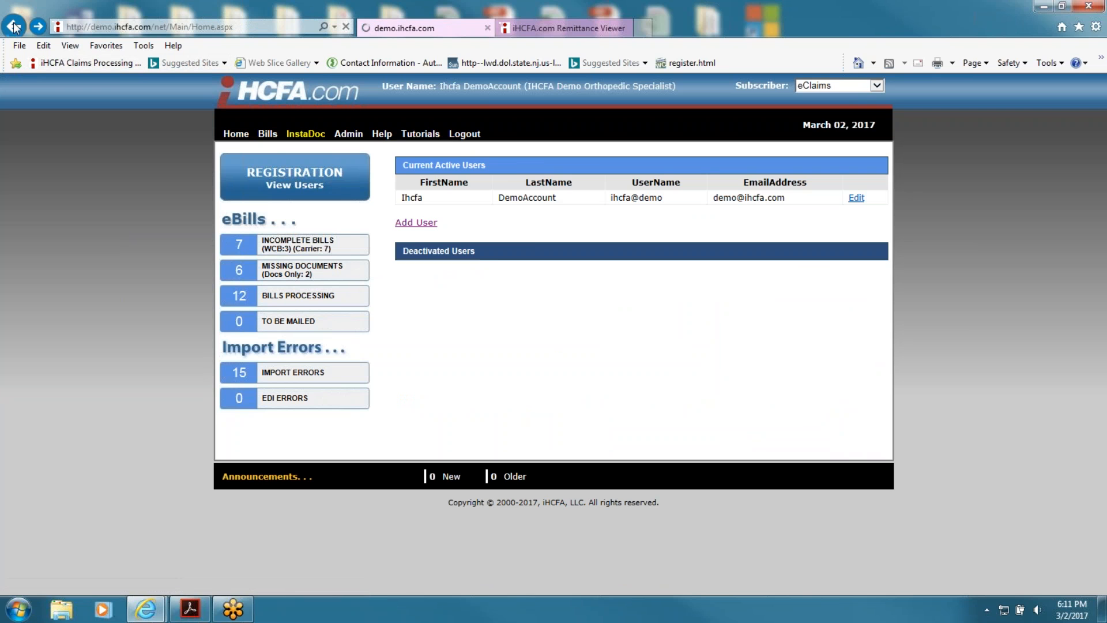
pyautogui.moveTo(507, 370)
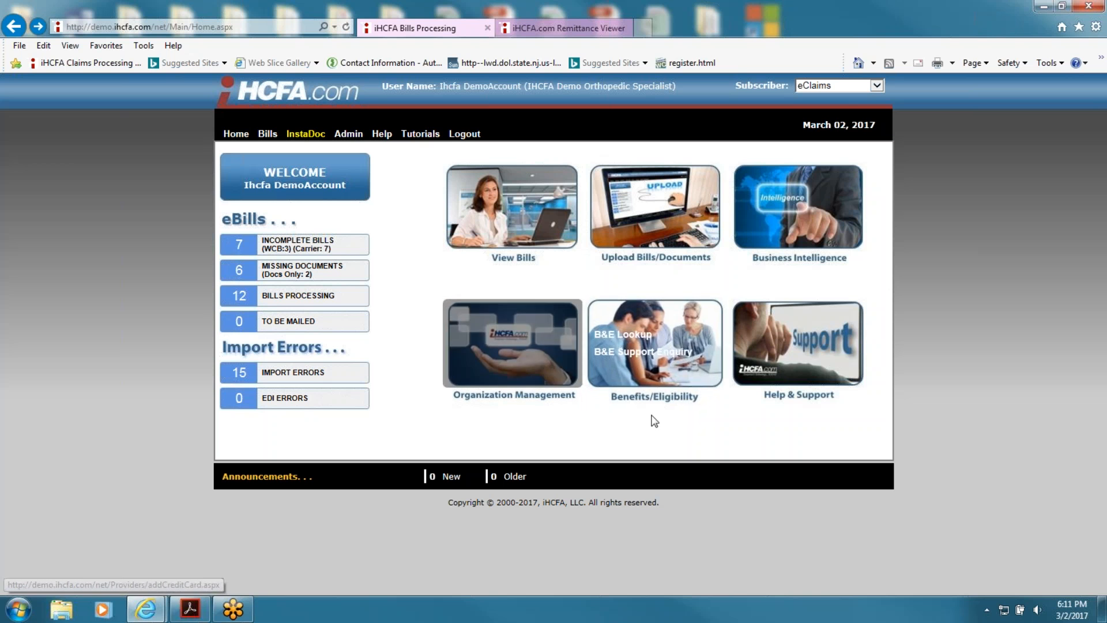
pyautogui.moveTo(654, 383)
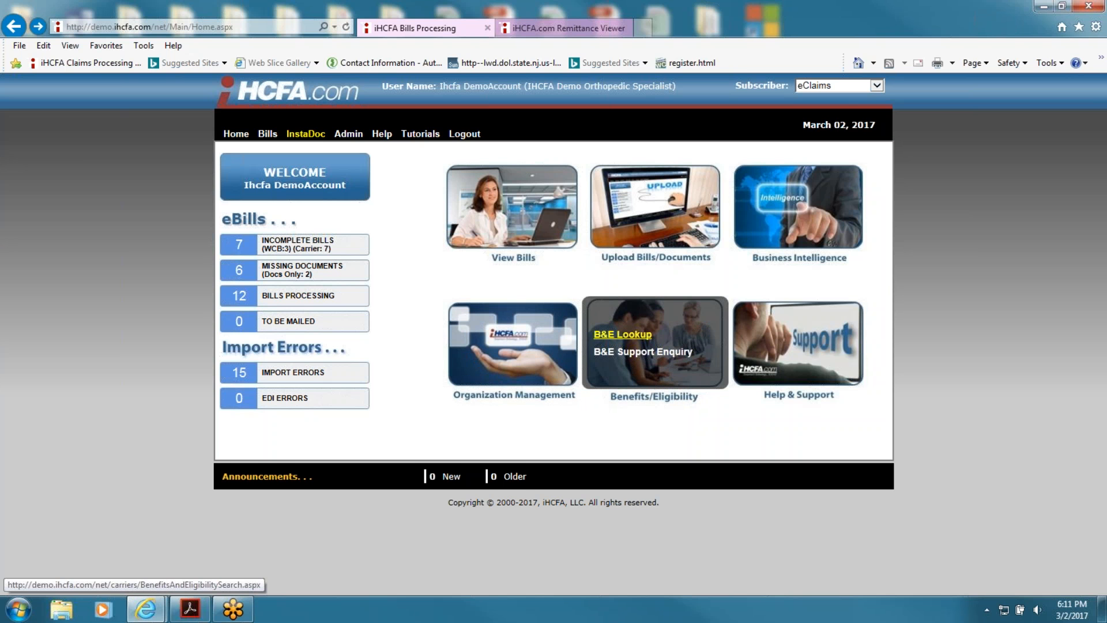
pyautogui.click(622, 335)
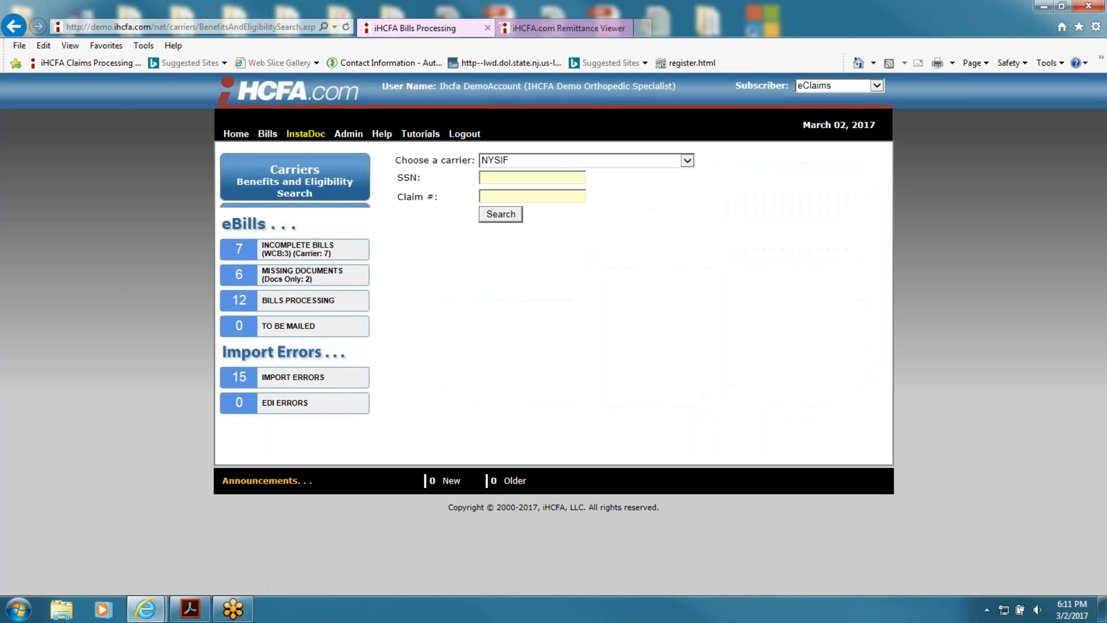
pyautogui.click(534, 179)
pyautogui.write('111111111')
pyautogui.click(490, 215)
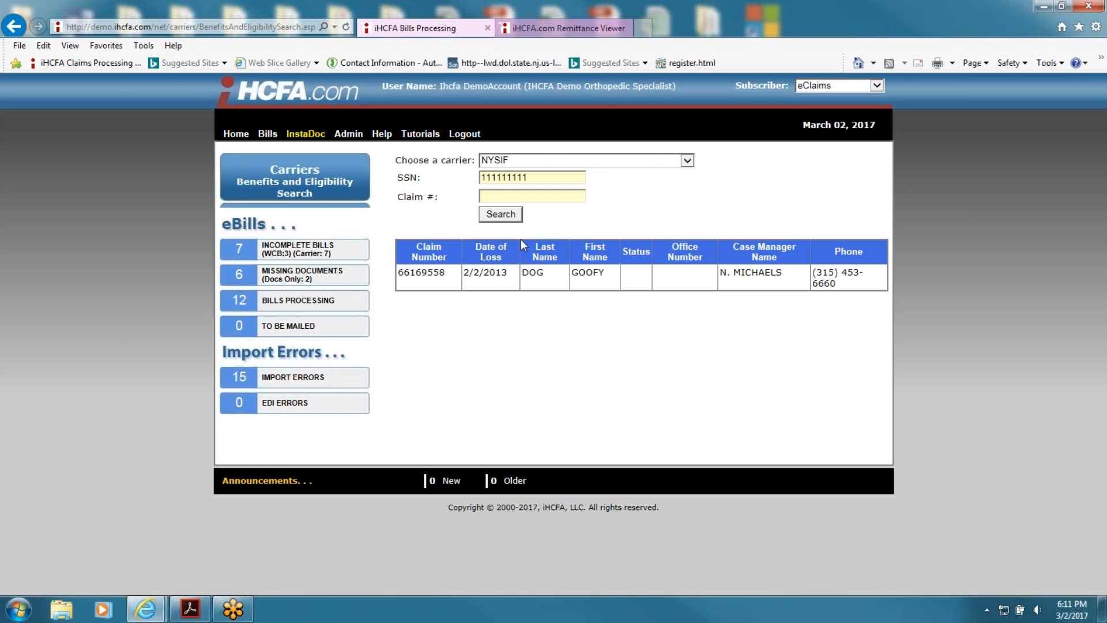
pyautogui.click(13, 26)
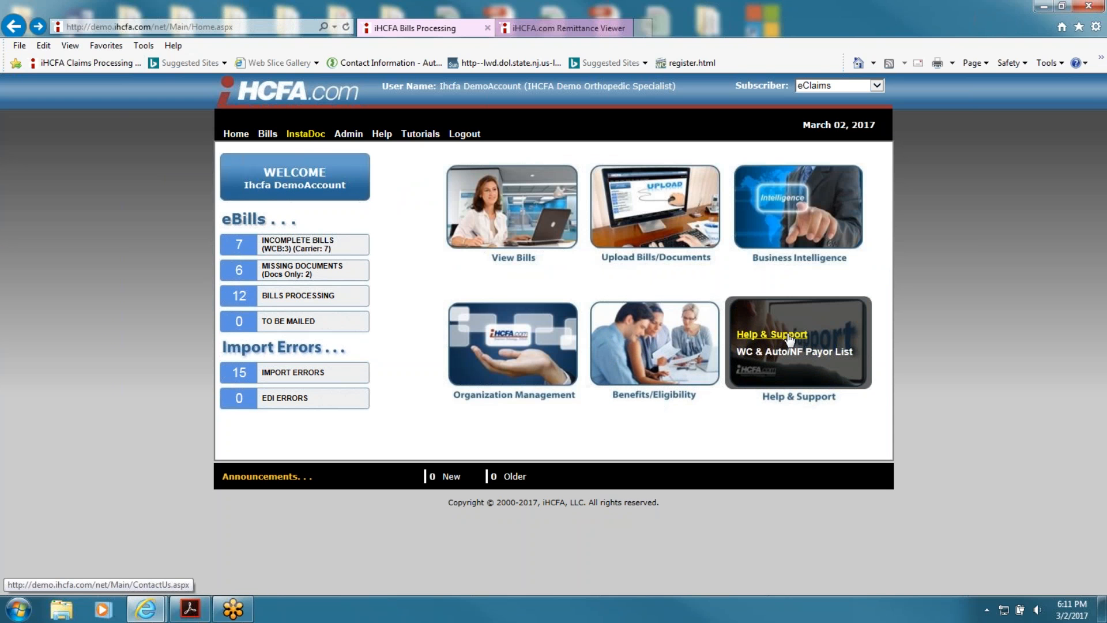
pyautogui.click(789, 335)
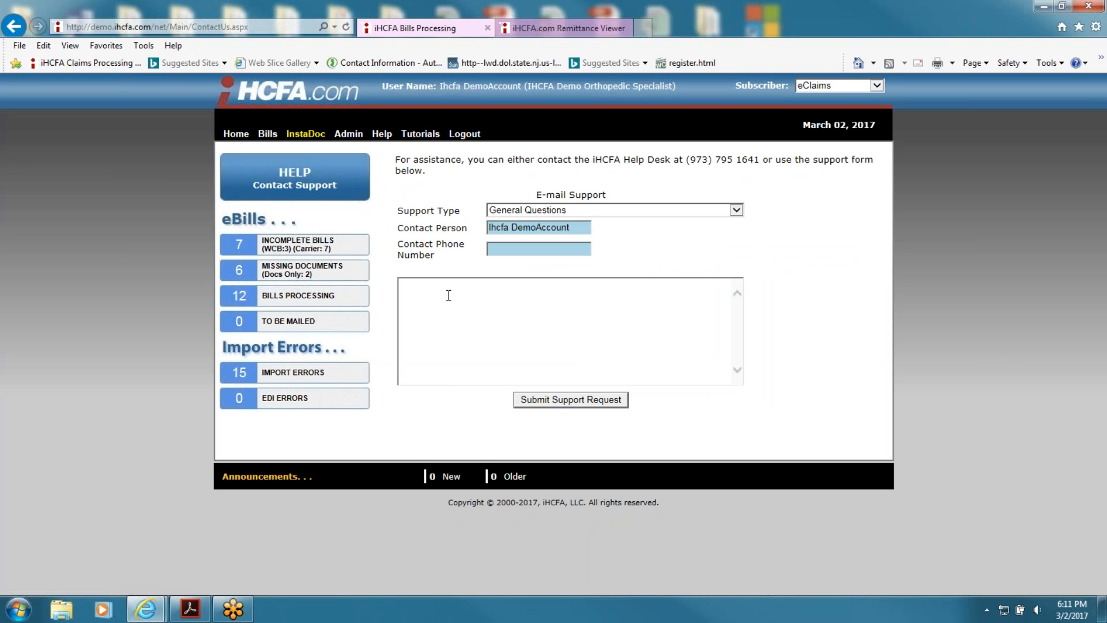
pyautogui.moveTo(427, 135)
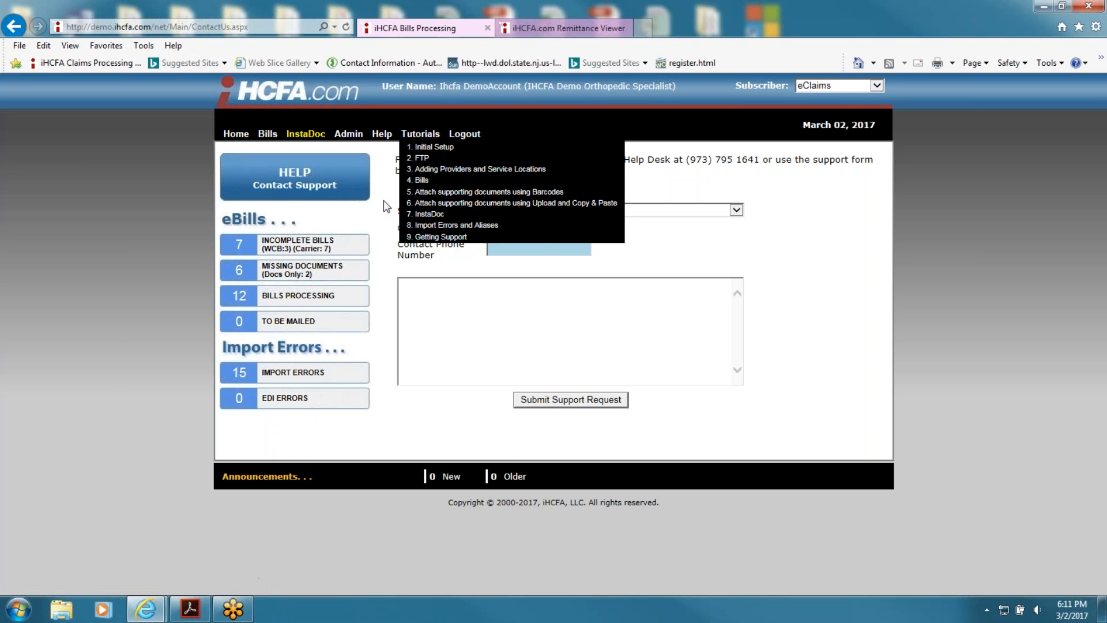
pyautogui.moveTo(349, 138)
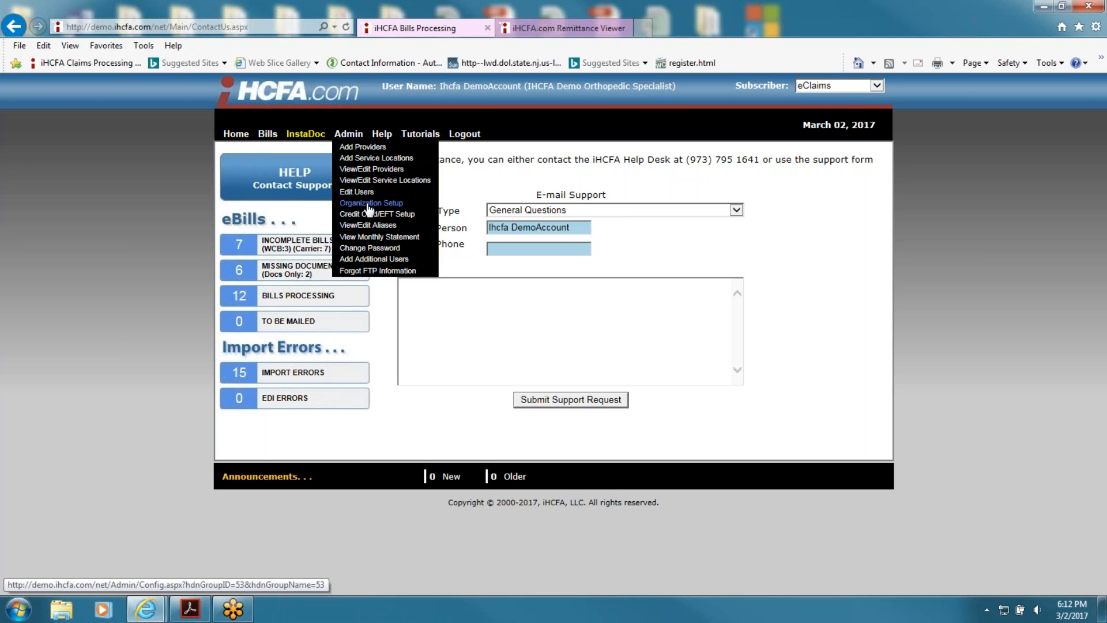
pyautogui.click(247, 100)
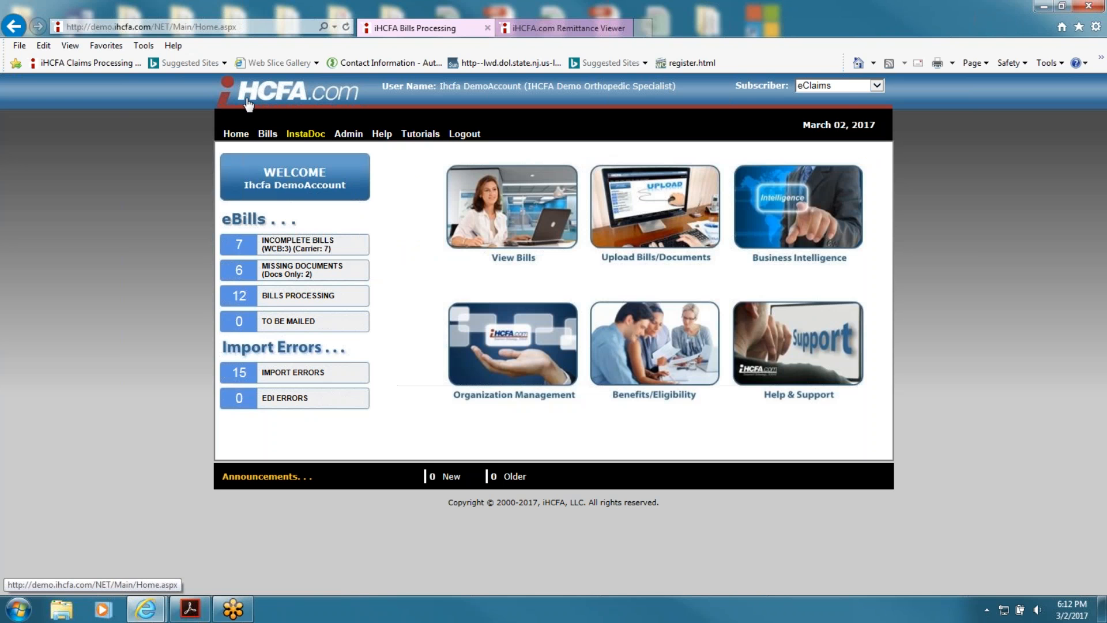